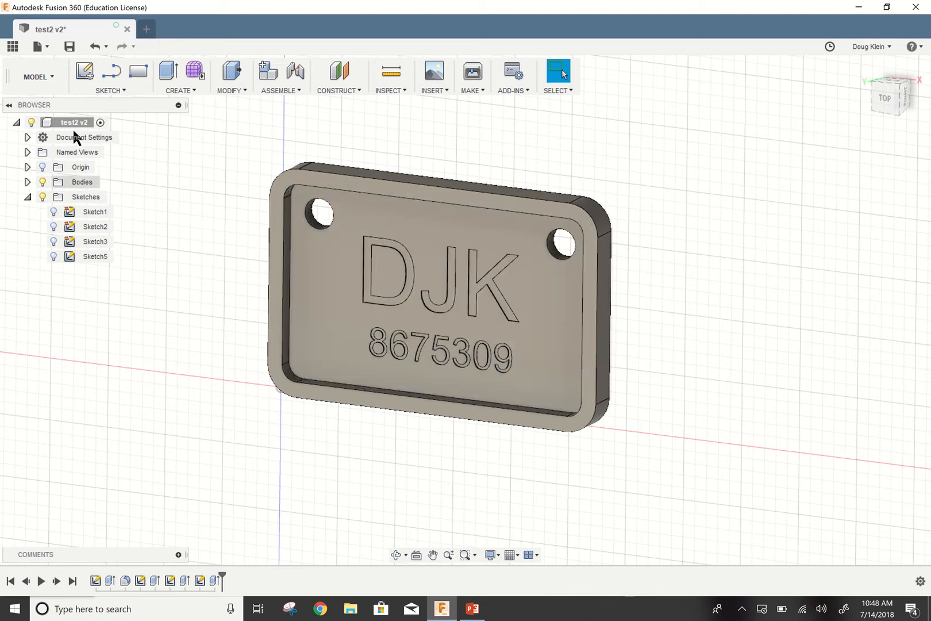
Create a new design and sketch a two-point rectangle about 3.7 by 1.9 in from the origin on the horizontal plane.
{"action": "left_click", "coordinate": [38, 51]}
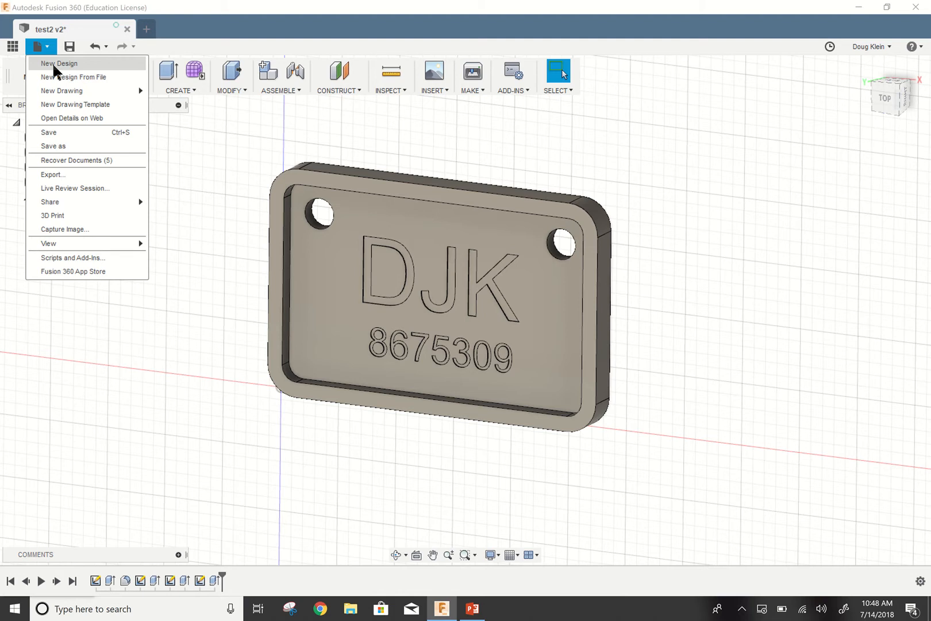
{"action": "left_click", "coordinate": [52, 62]}
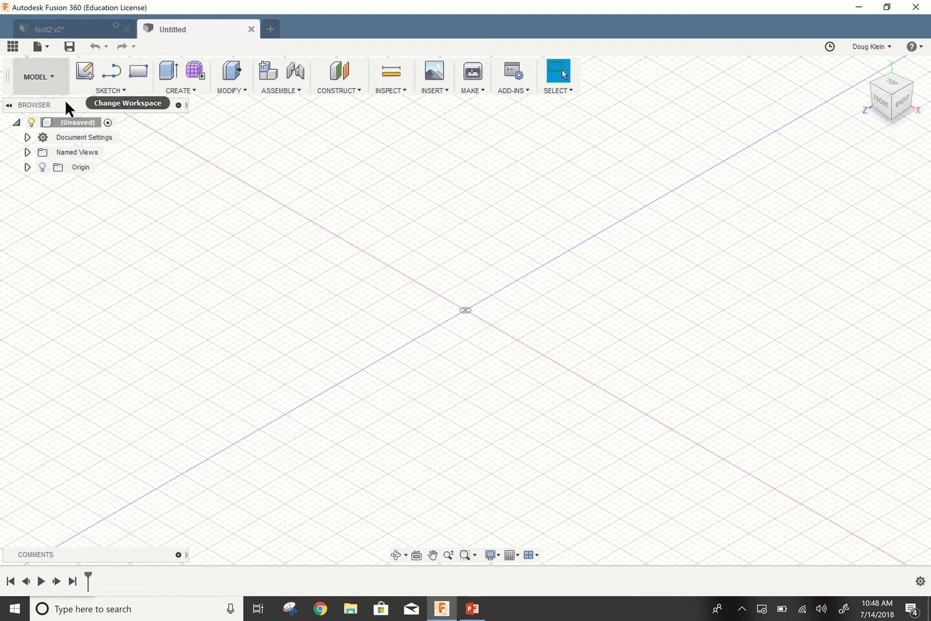
{"action": "left_click", "coordinate": [137, 71]}
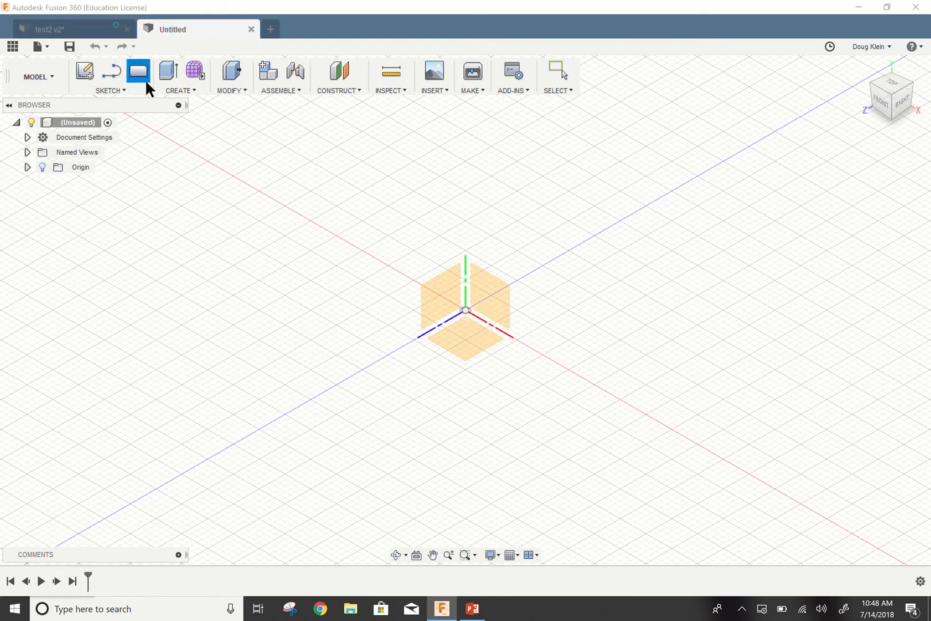
{"action": "left_click", "coordinate": [480, 343]}
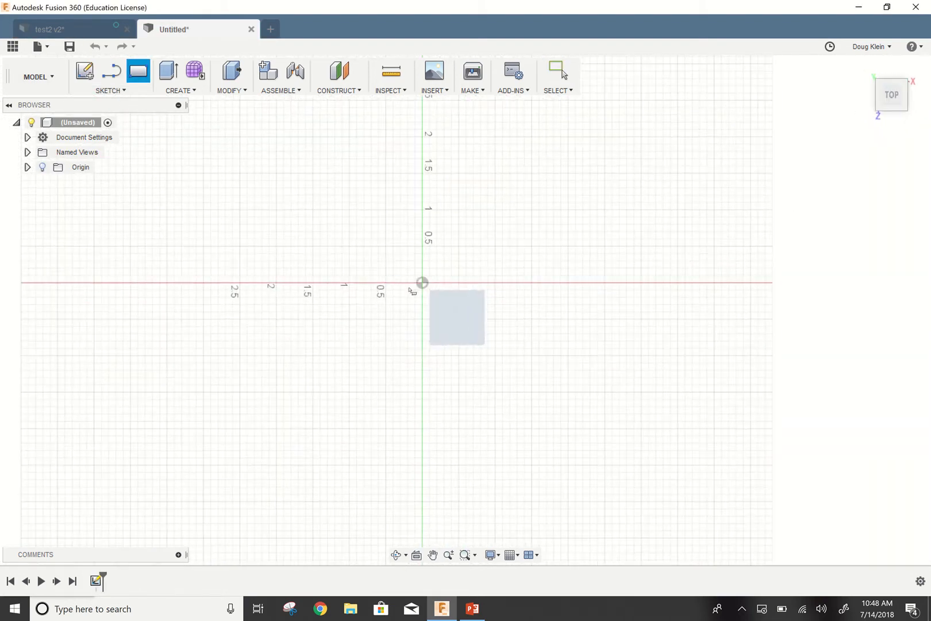
{"action": "left_click", "coordinate": [423, 283]}
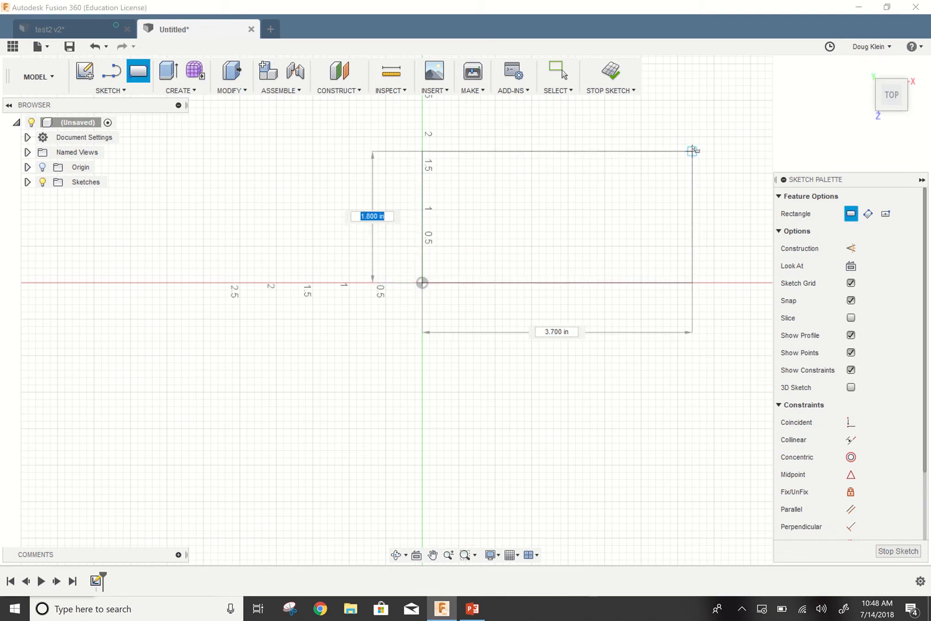
{"action": "left_click", "coordinate": [693, 145]}
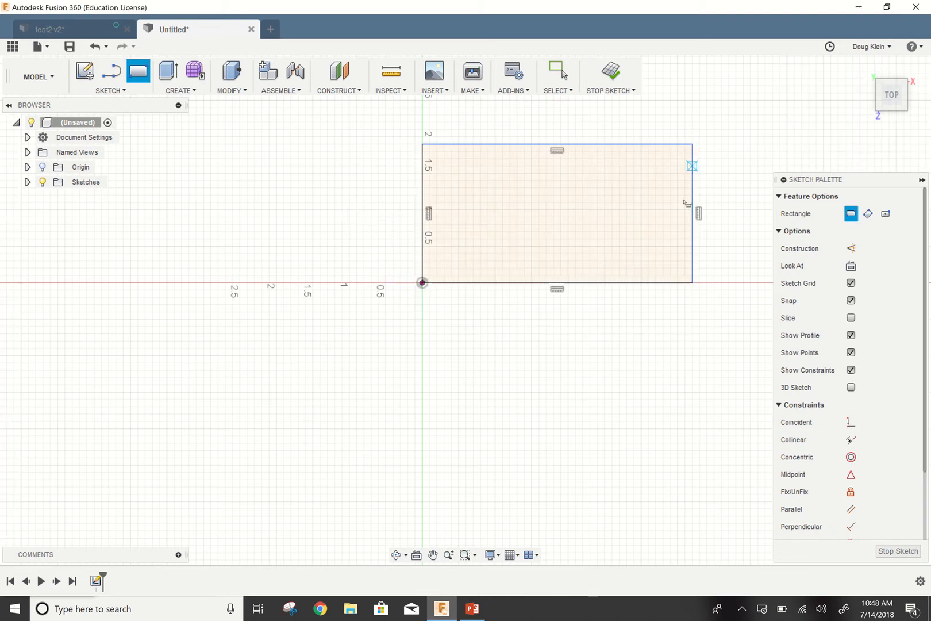
Dimension the rectangle's vertical side to 1.85 in and its horizontal side to 2.85 in.
{"action": "left_click", "coordinate": [113, 90]}
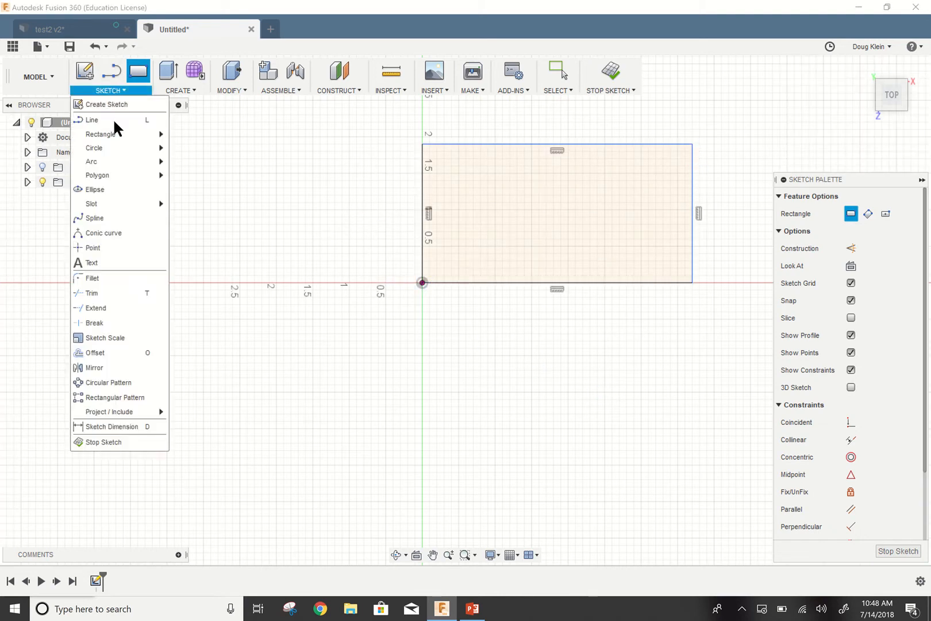
{"action": "left_click", "coordinate": [144, 427]}
{"action": "left_click", "coordinate": [422, 217]}
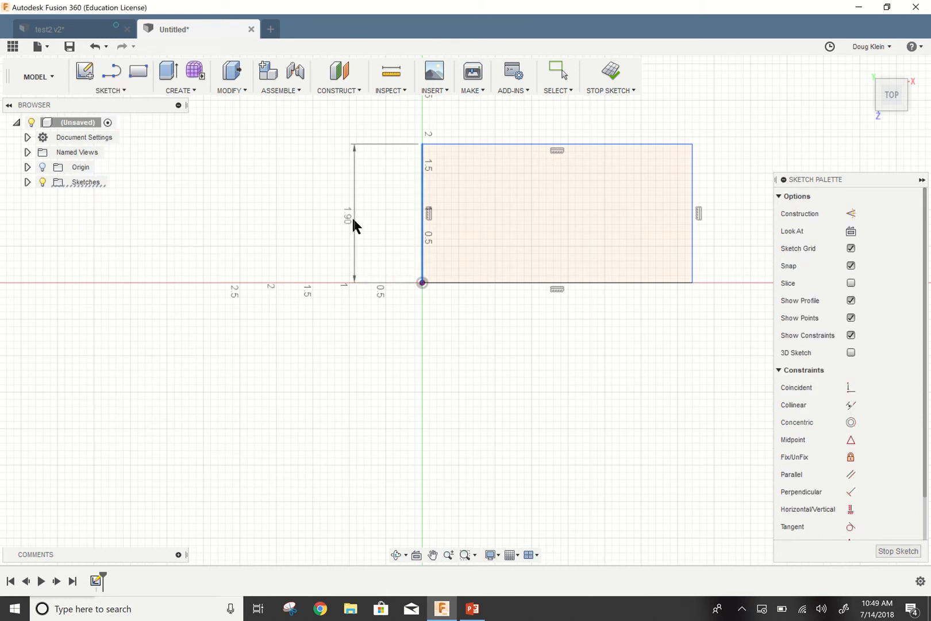
{"action": "left_click", "coordinate": [352, 221]}
{"action": "type", "text": "1.85"}
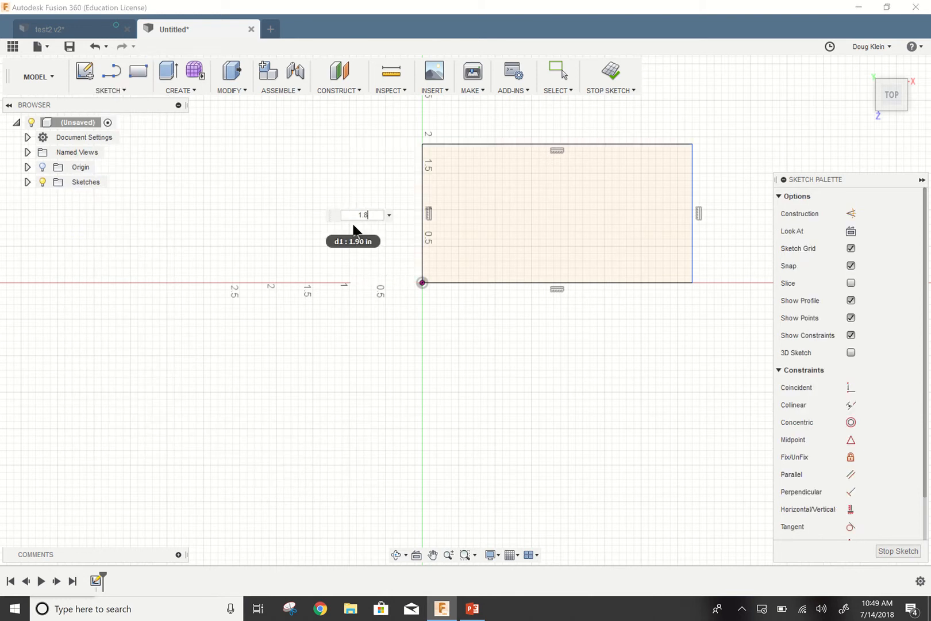
{"action": "key", "text": "Return"}
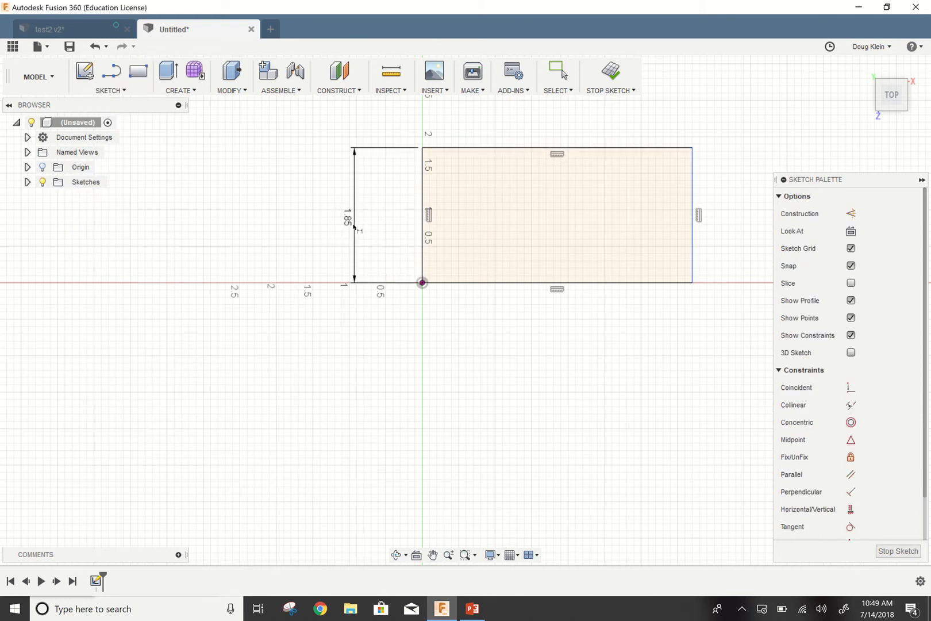
{"action": "left_click", "coordinate": [511, 287]}
{"action": "left_click", "coordinate": [509, 321]}
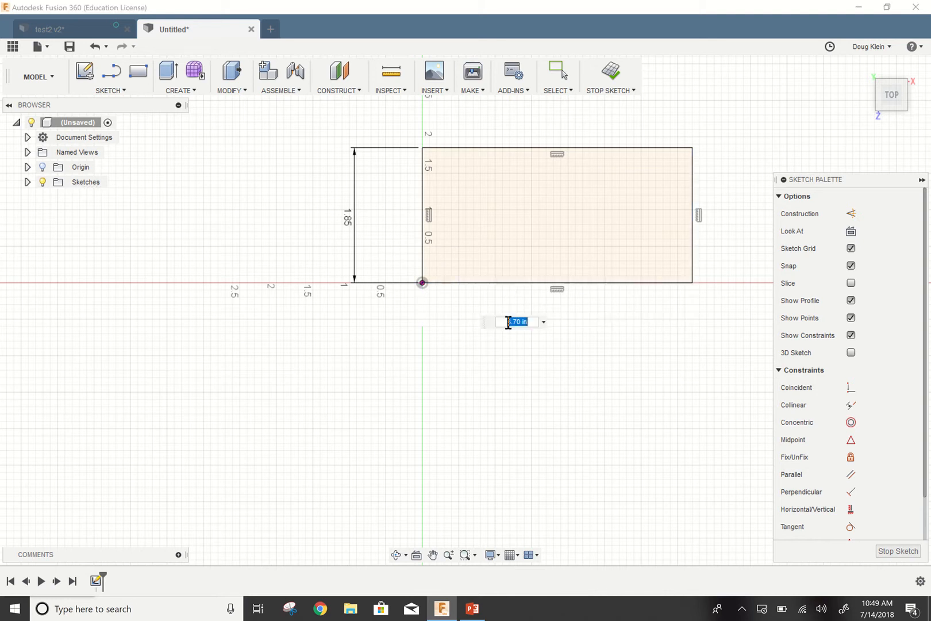
{"action": "type", "text": "2.85"}
{"action": "key", "text": "Return"}
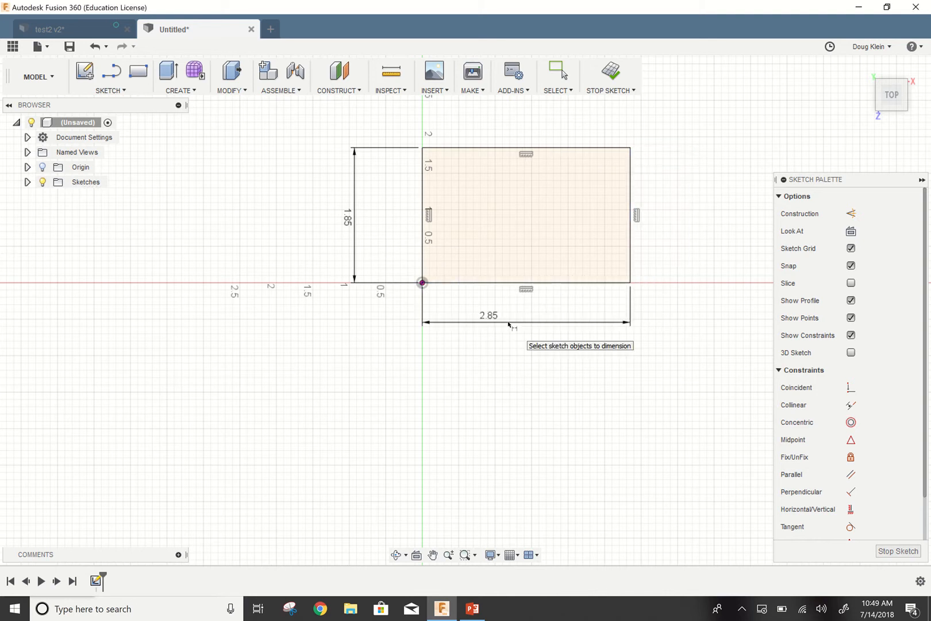
Extrude the rectangle profile 0.25 in upward as a new body.
{"action": "left_click", "coordinate": [186, 89]}
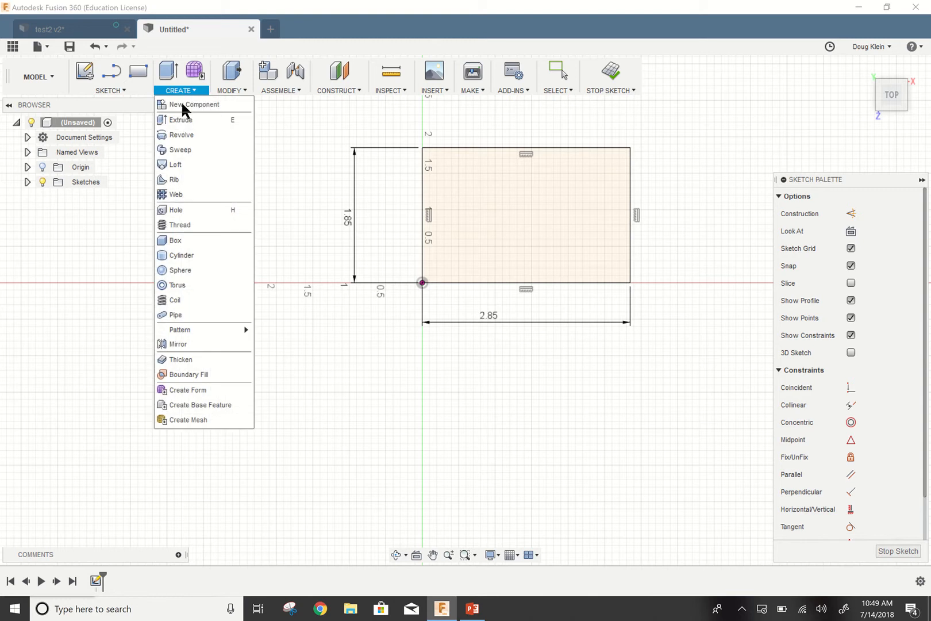
{"action": "left_click", "coordinate": [230, 120]}
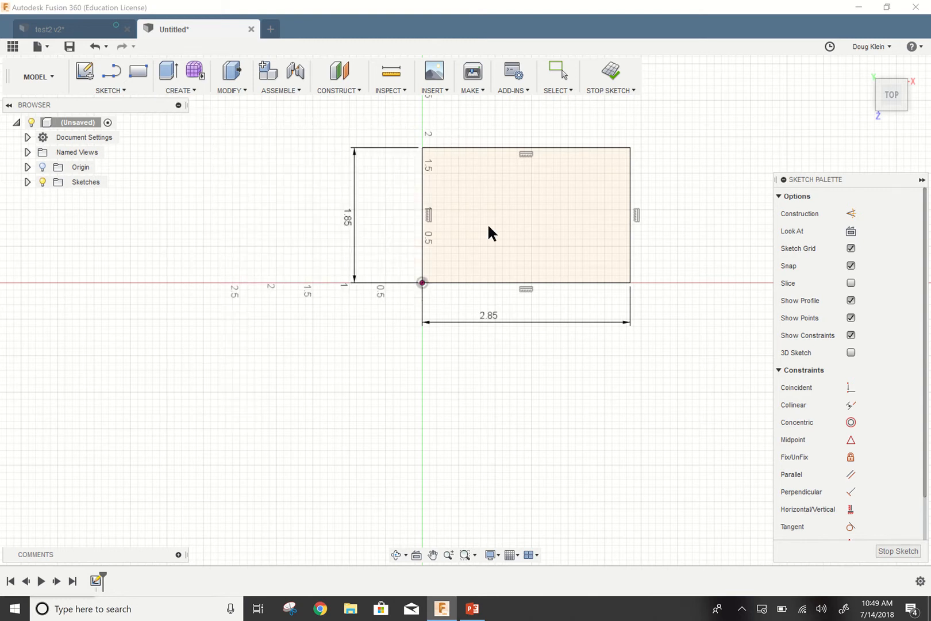
{"action": "left_click", "coordinate": [583, 353]}
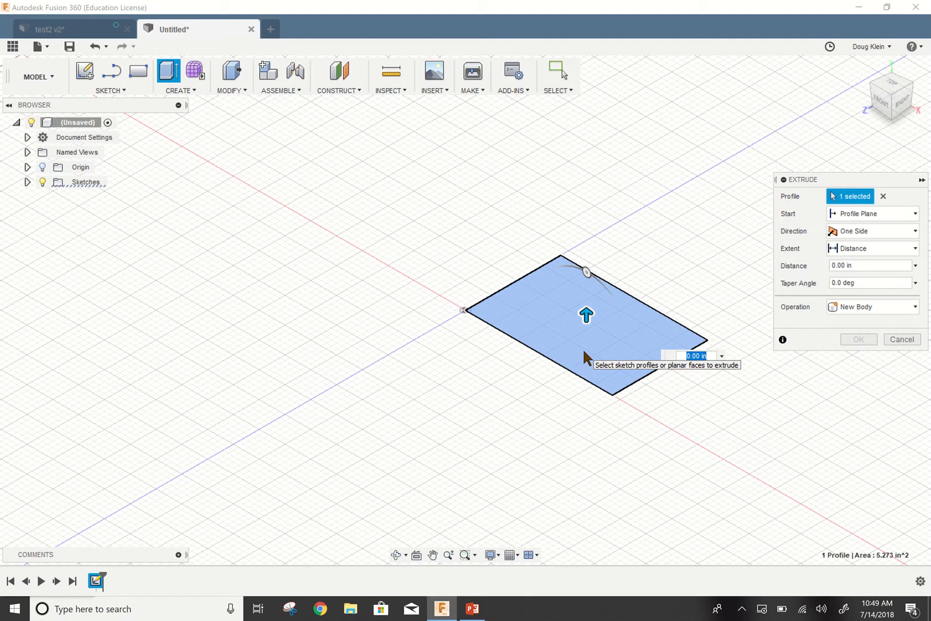
{"action": "type", "text": "0.25"}
{"action": "key", "text": "Return"}
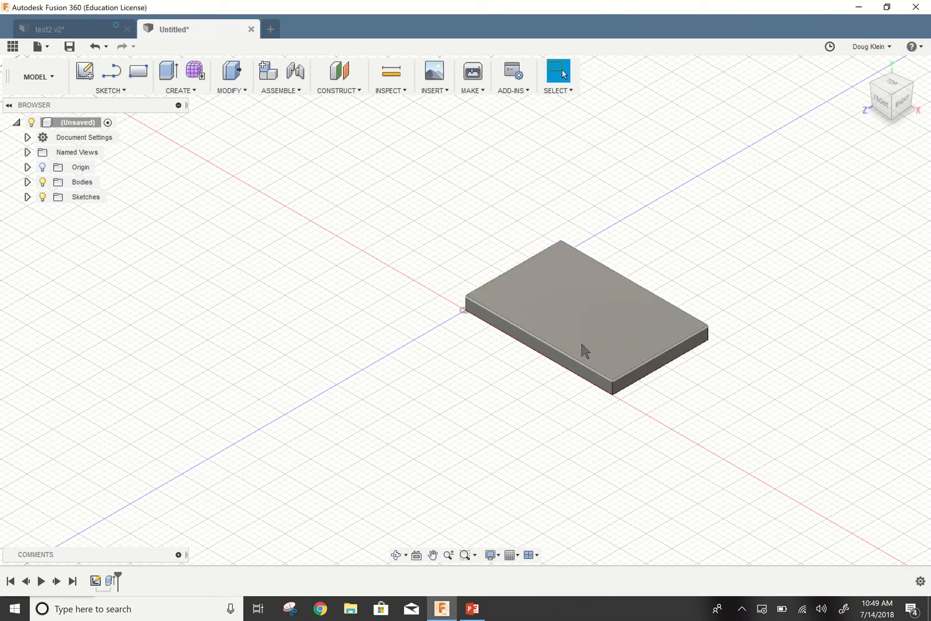
Fillet the plate's four vertical corner edges with a 0.25 in radius.
{"action": "left_click", "coordinate": [244, 84]}
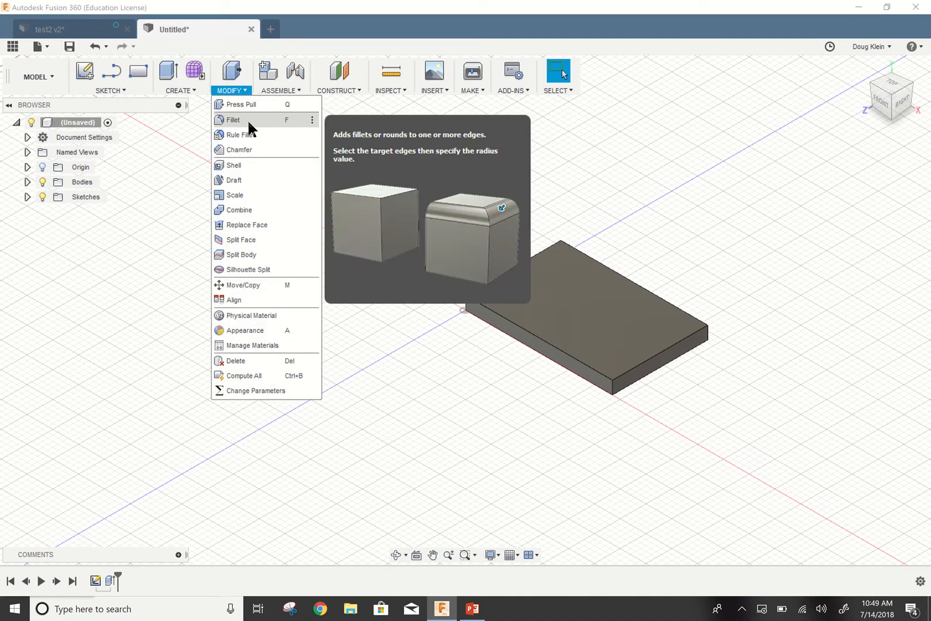
{"action": "left_click", "coordinate": [293, 121]}
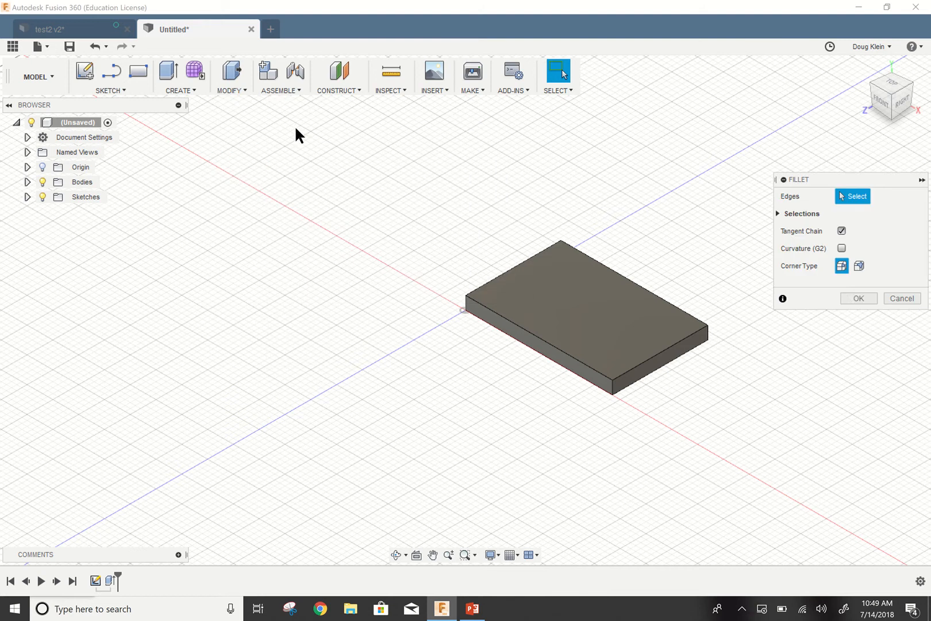
{"action": "left_click", "coordinate": [467, 307]}
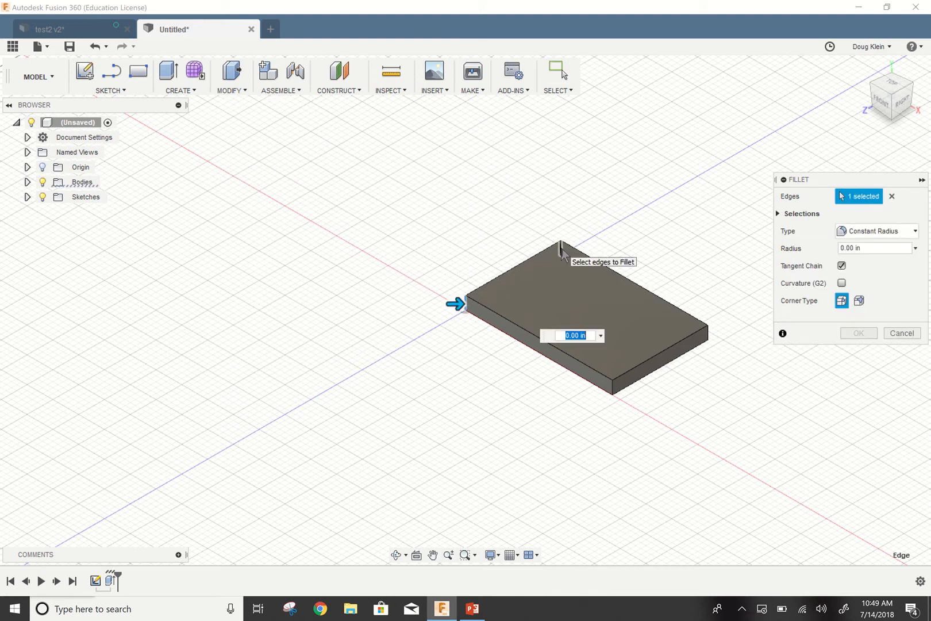
{"action": "left_click", "coordinate": [561, 248]}
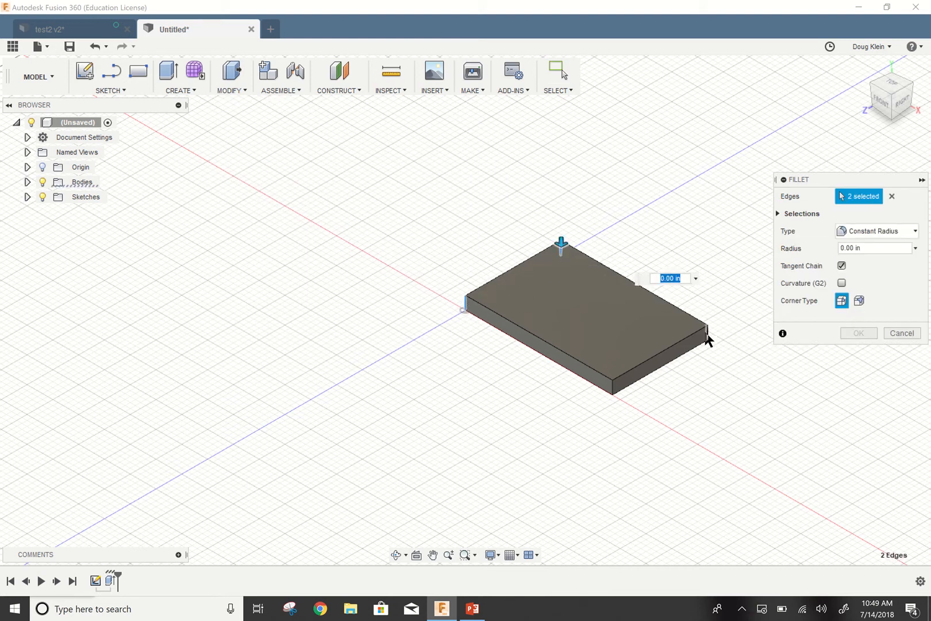
{"action": "left_click", "coordinate": [706, 334]}
{"action": "left_click", "coordinate": [612, 388]}
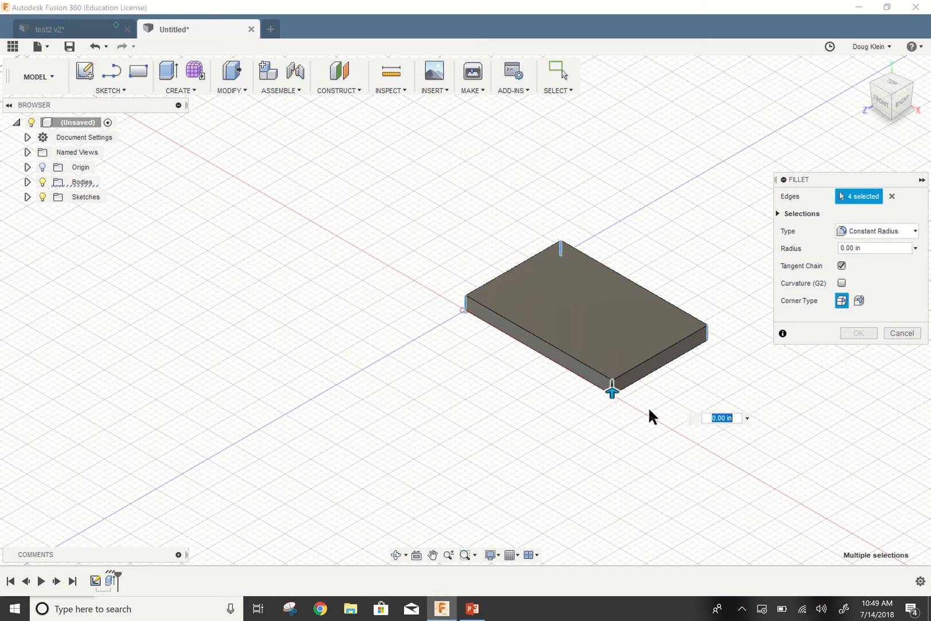
{"action": "type", "text": ".25"}
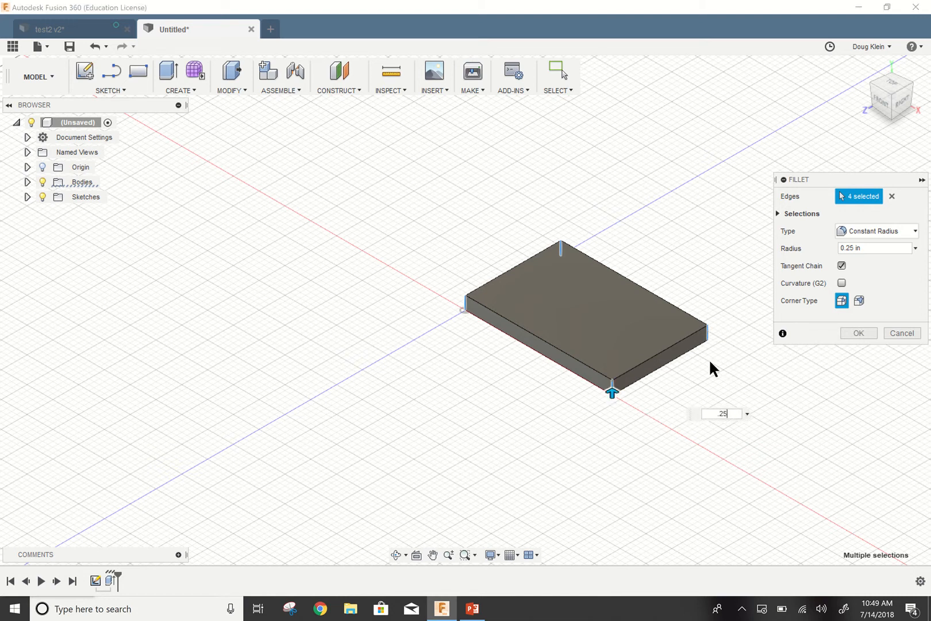
{"action": "key", "text": "Return"}
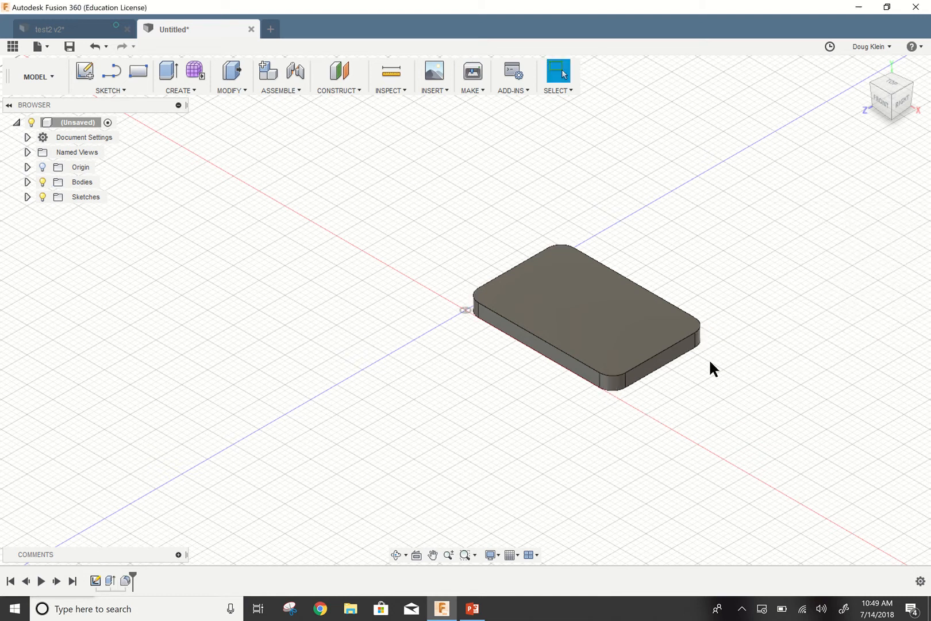
Sketch on the plate's top face and offset its outline 0.125 in inward.
{"action": "left_click", "coordinate": [87, 70]}
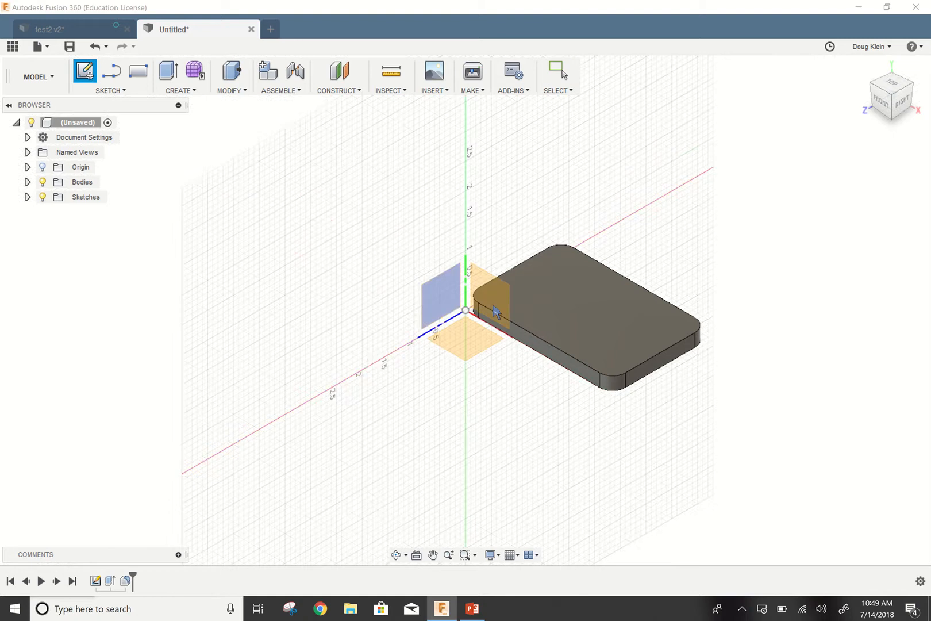
{"action": "left_click", "coordinate": [634, 357]}
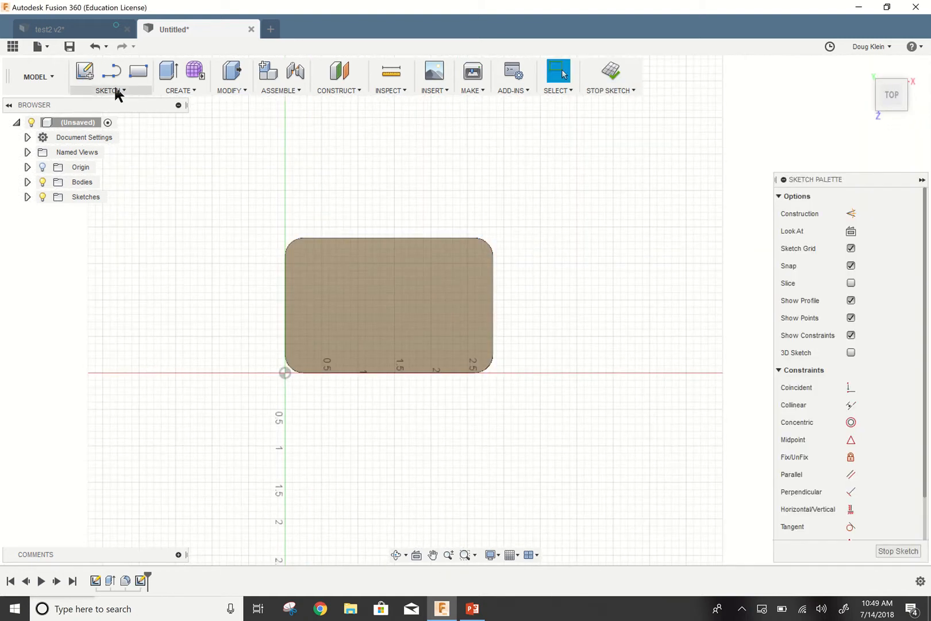
{"action": "left_click", "coordinate": [113, 90]}
{"action": "left_click", "coordinate": [112, 352]}
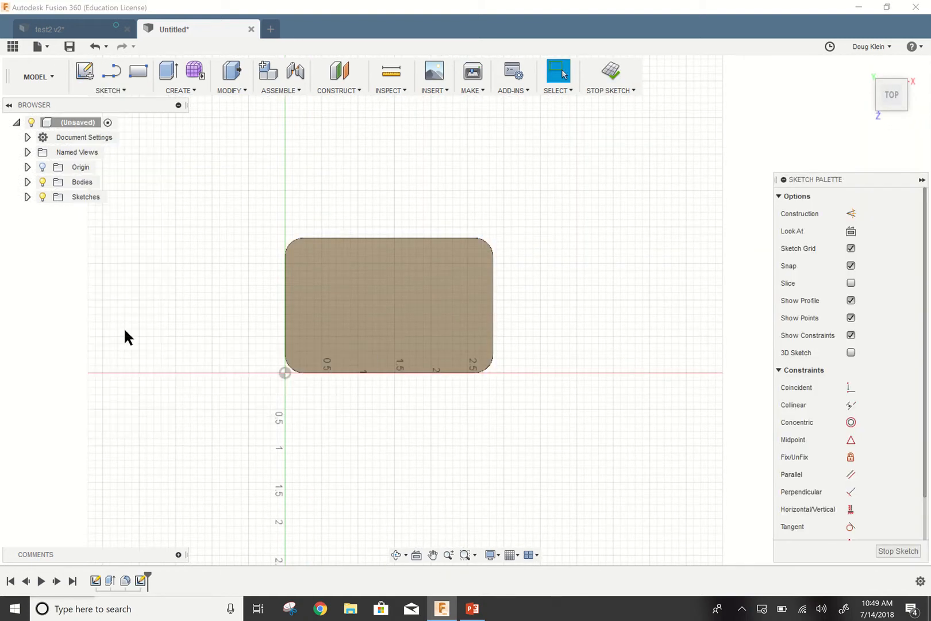
{"action": "left_click", "coordinate": [405, 238]}
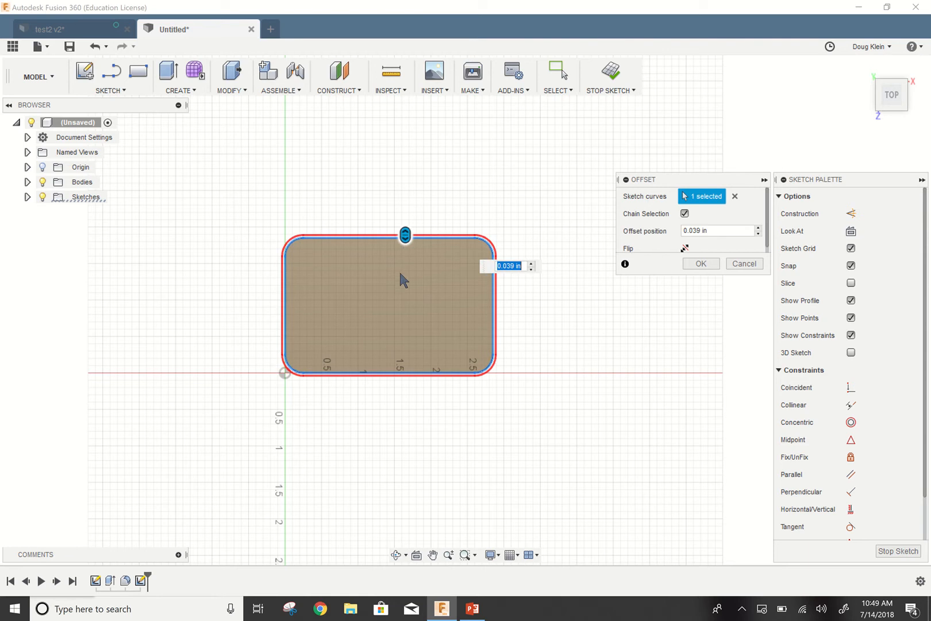
{"action": "left_click_drag", "start_coordinate": [406, 244], "coordinate": [405, 248]}
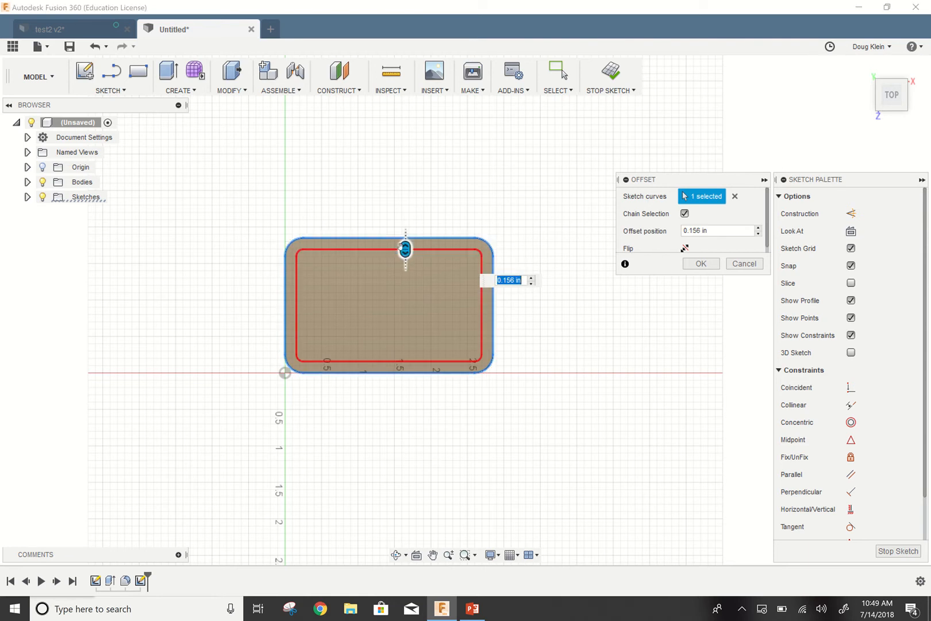
{"action": "type", "text": ".125"}
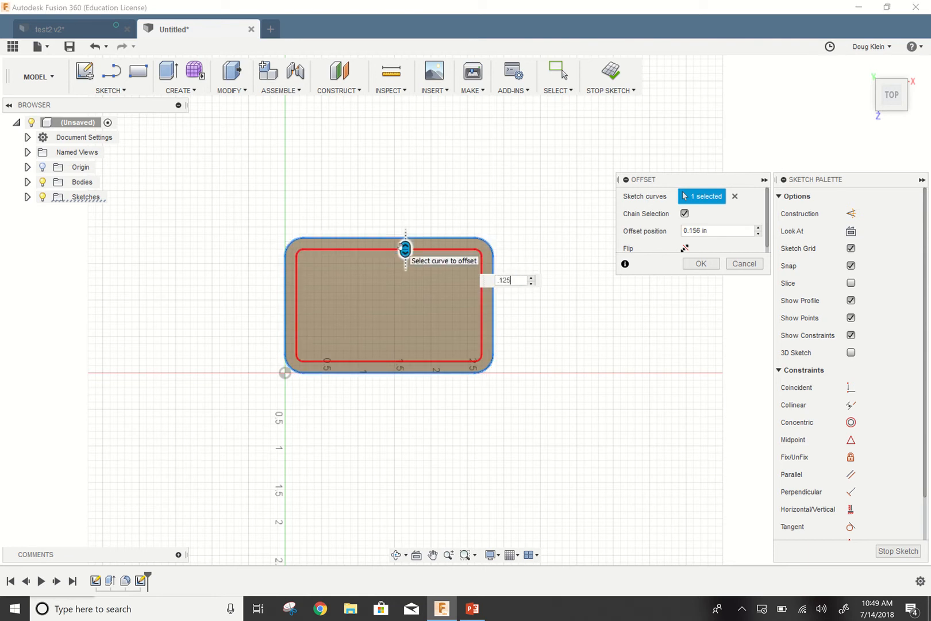
{"action": "key", "text": "Return"}
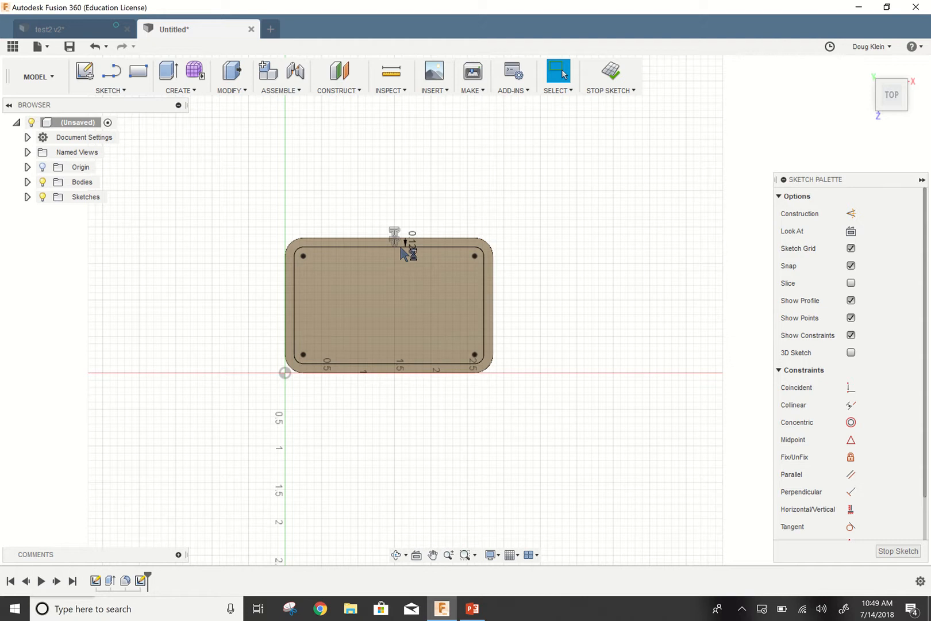
Extrude the inner offset profile by -0.125 in as a cut to recess the plate's top face.
{"action": "key", "text": "e"}
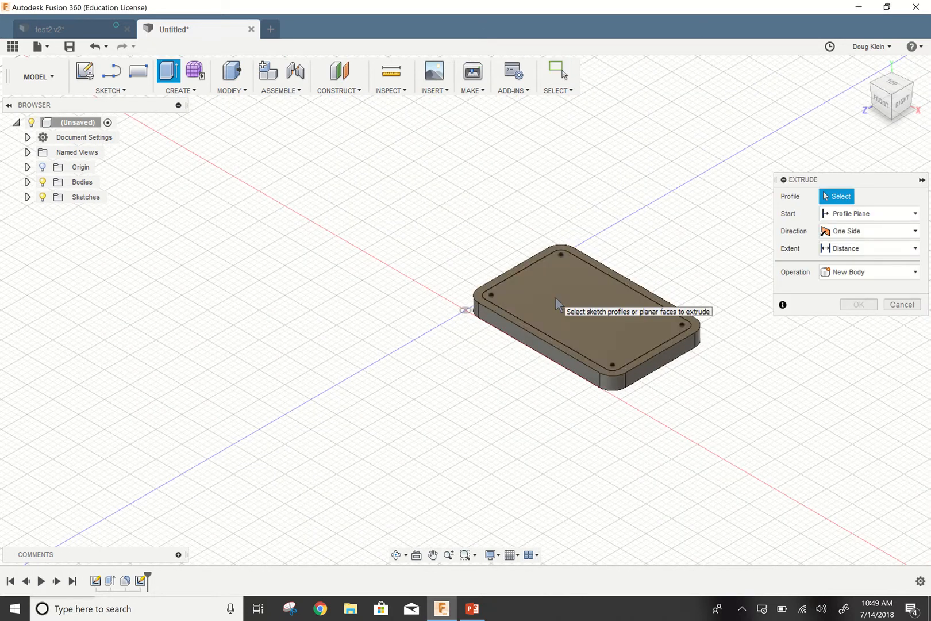
{"action": "left_click", "coordinate": [574, 306]}
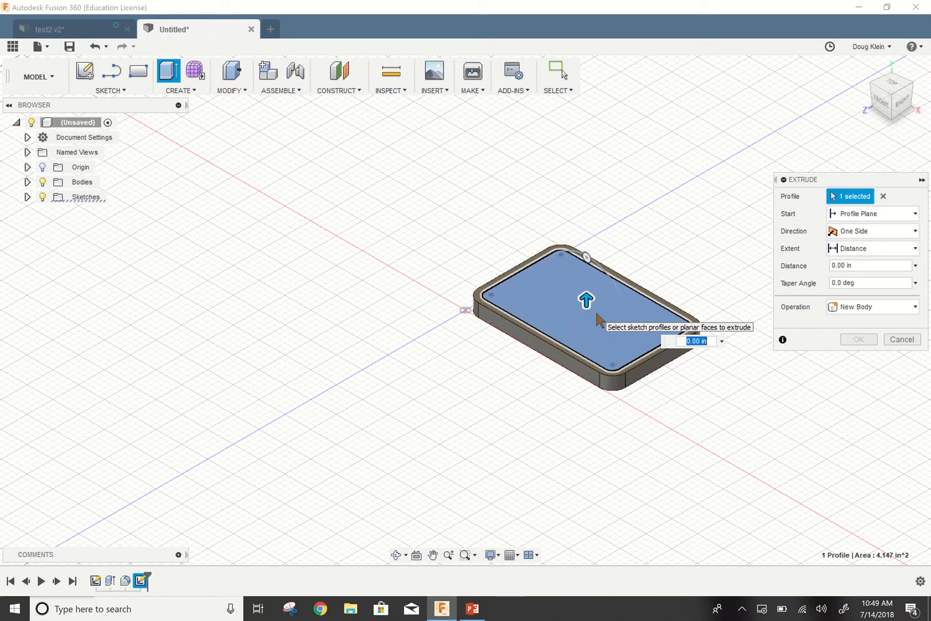
{"action": "key", "text": "BackSpace"}
{"action": "key", "text": "Return"}
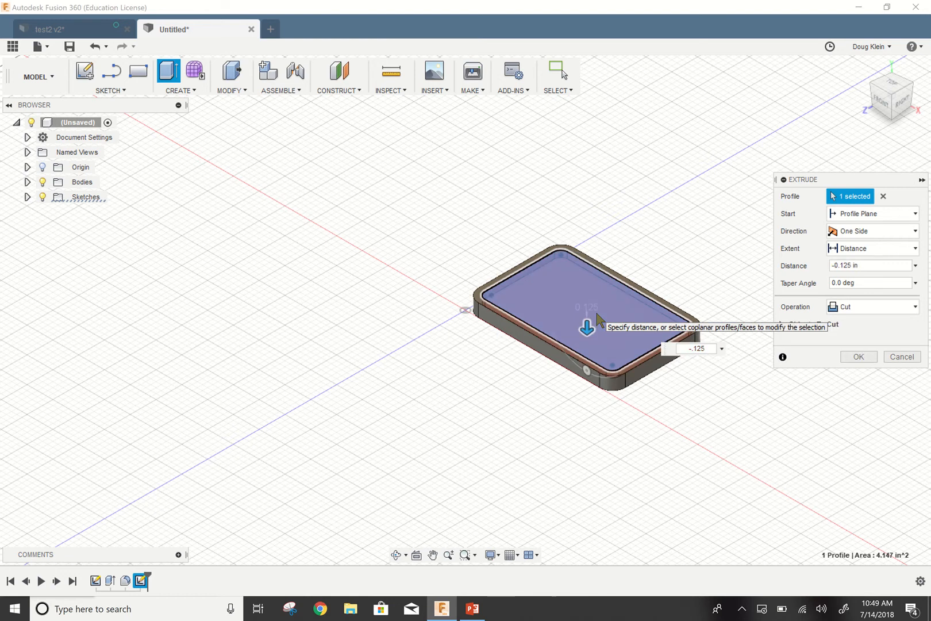
{"action": "key", "text": "Return"}
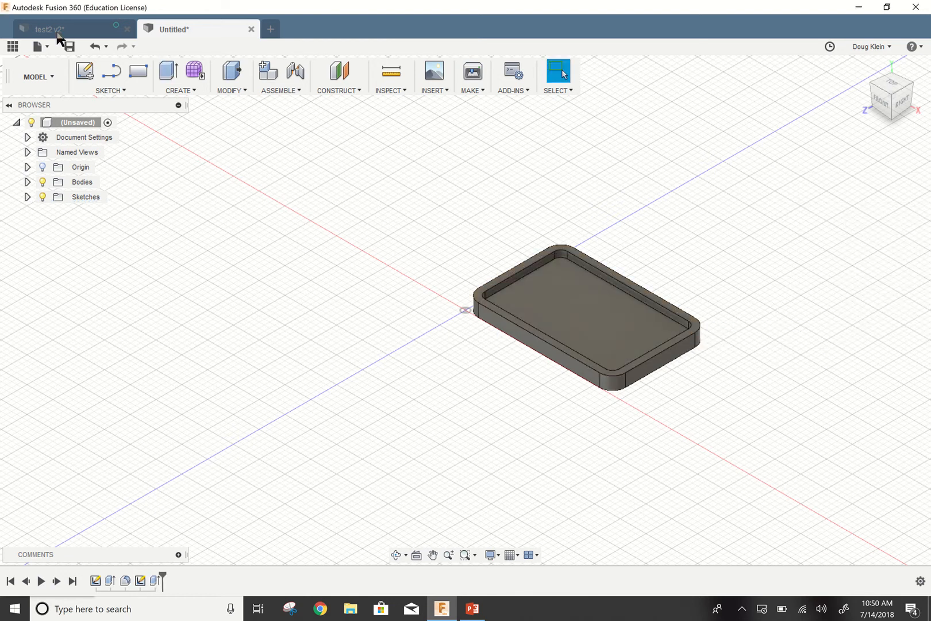
Sketch two center-diameter circles on the recessed face, about 0.28 in near the upper-left corner and about 0.45 in near the upper-right corner.
{"action": "left_click", "coordinate": [86, 72]}
{"action": "left_click", "coordinate": [620, 304]}
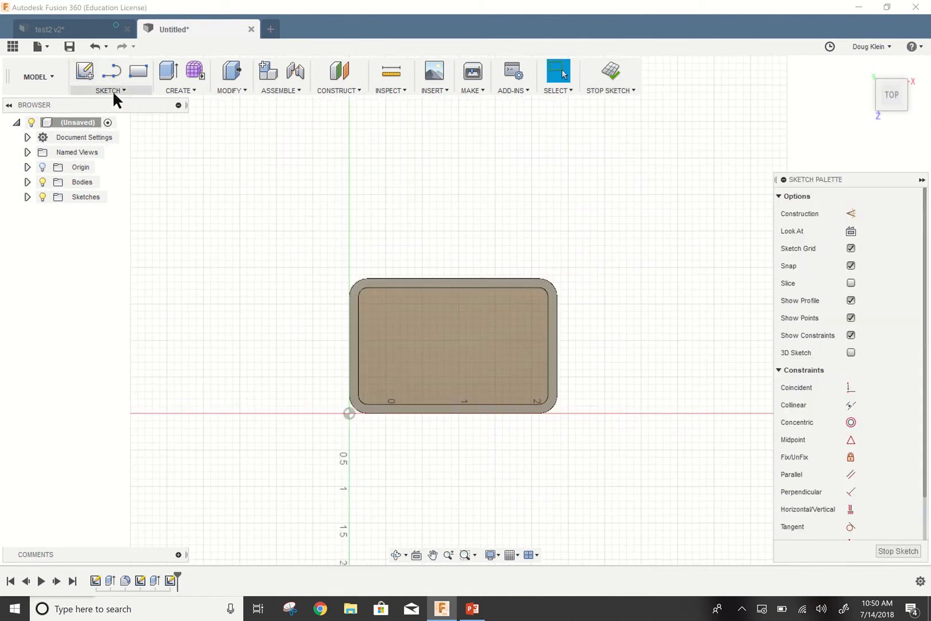
{"action": "left_click", "coordinate": [112, 90]}
{"action": "mouse_move", "coordinate": [115, 150]}
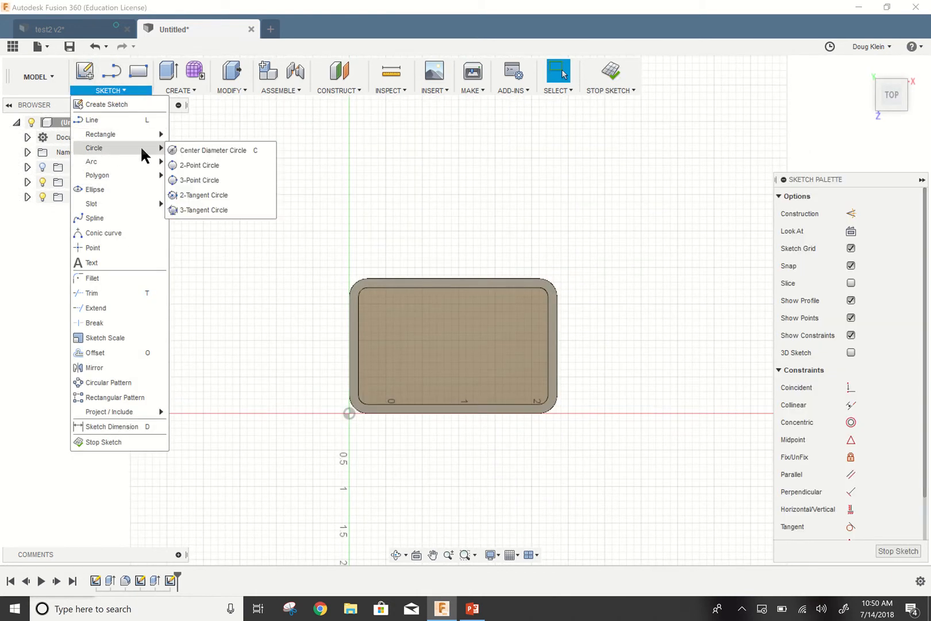
{"action": "left_click", "coordinate": [183, 150]}
{"action": "left_click", "coordinate": [378, 304]}
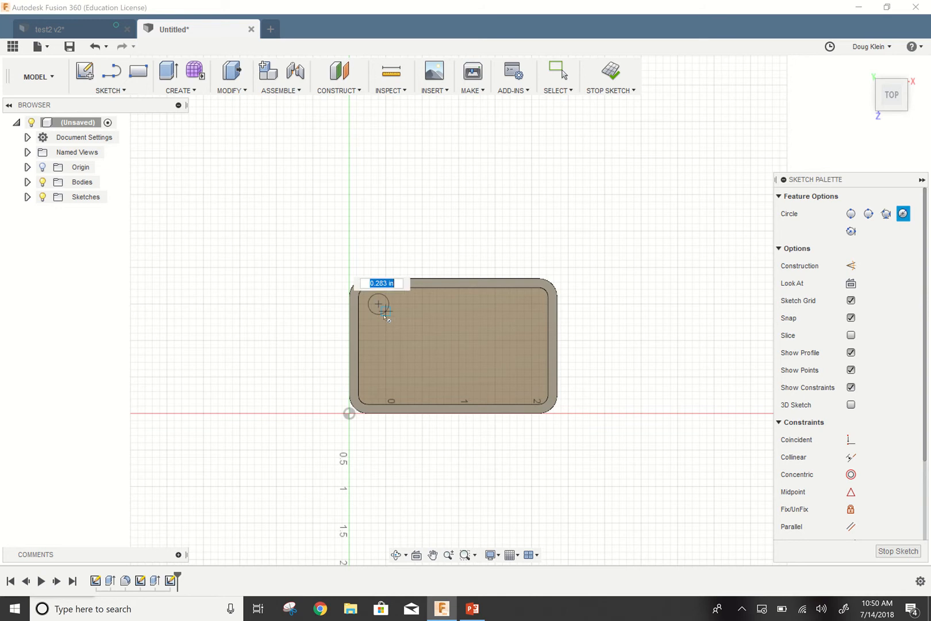
{"action": "left_click", "coordinate": [389, 305]}
{"action": "left_click", "coordinate": [524, 304]}
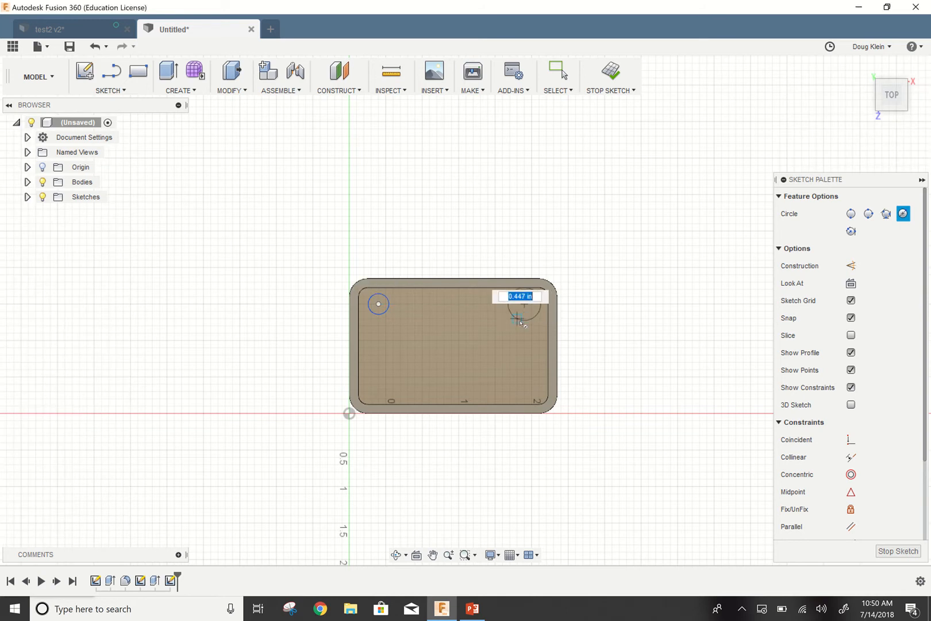
{"action": "left_click", "coordinate": [517, 319]}
{"action": "key", "text": "Escape"}
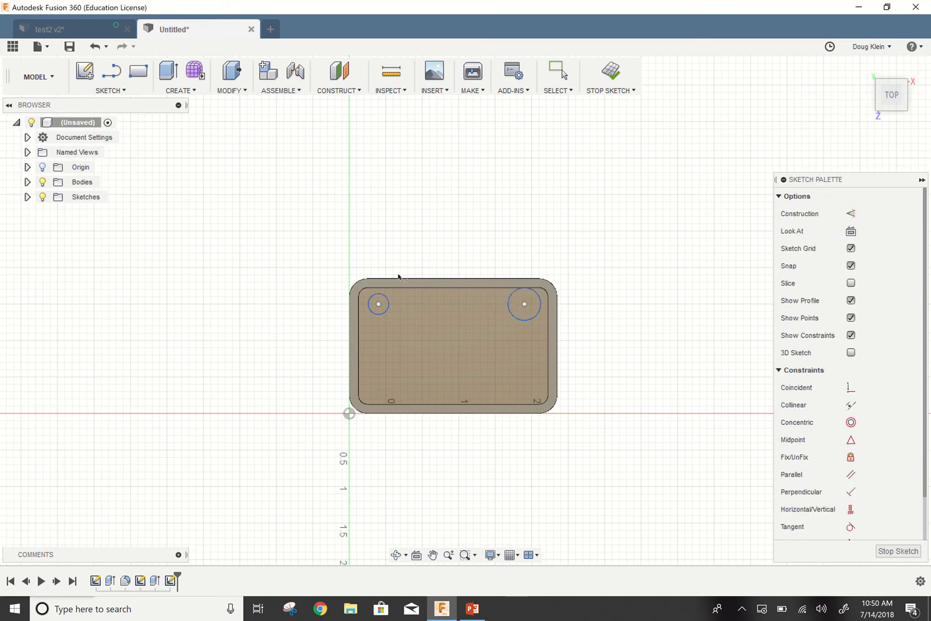
Dimension the upper-left circle's center 3/8 in from the plate's top edge and 3/8 in from its left edge.
{"action": "left_click", "coordinate": [377, 305]}
{"action": "left_click", "coordinate": [385, 279]}
{"action": "left_click", "coordinate": [326, 251]}
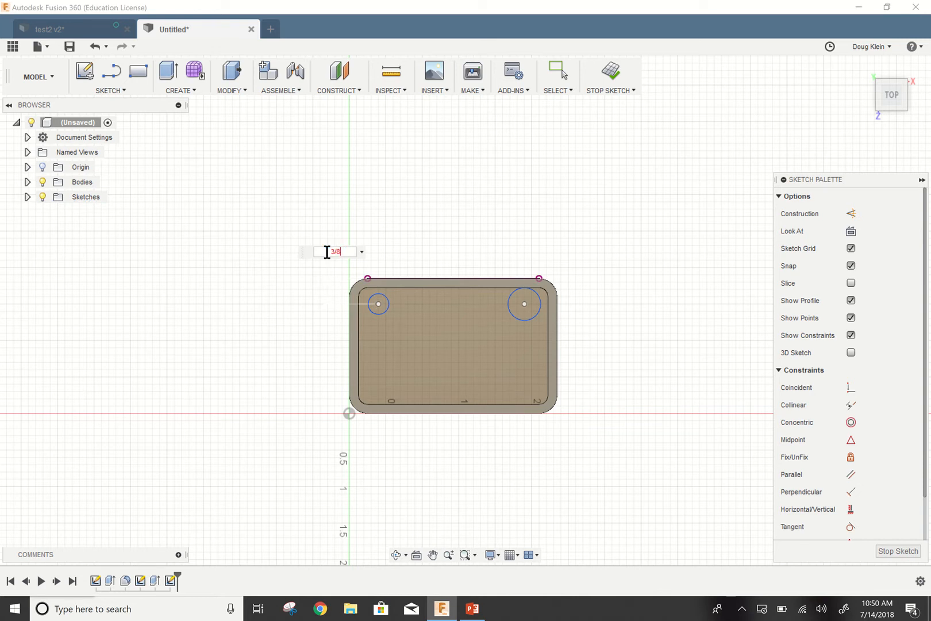
{"action": "key", "text": "Return"}
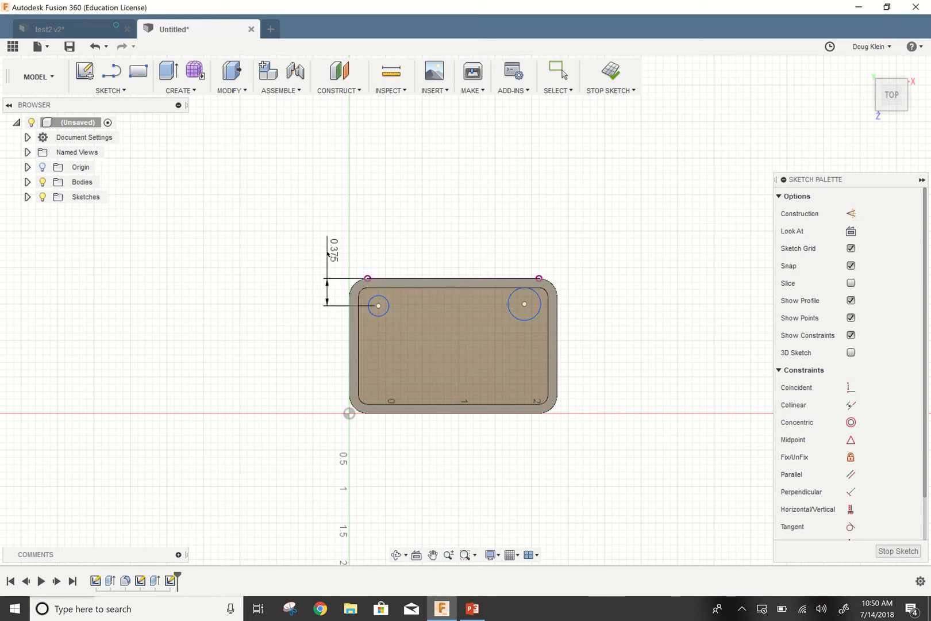
{"action": "left_click", "coordinate": [352, 320]}
{"action": "left_click", "coordinate": [378, 305]}
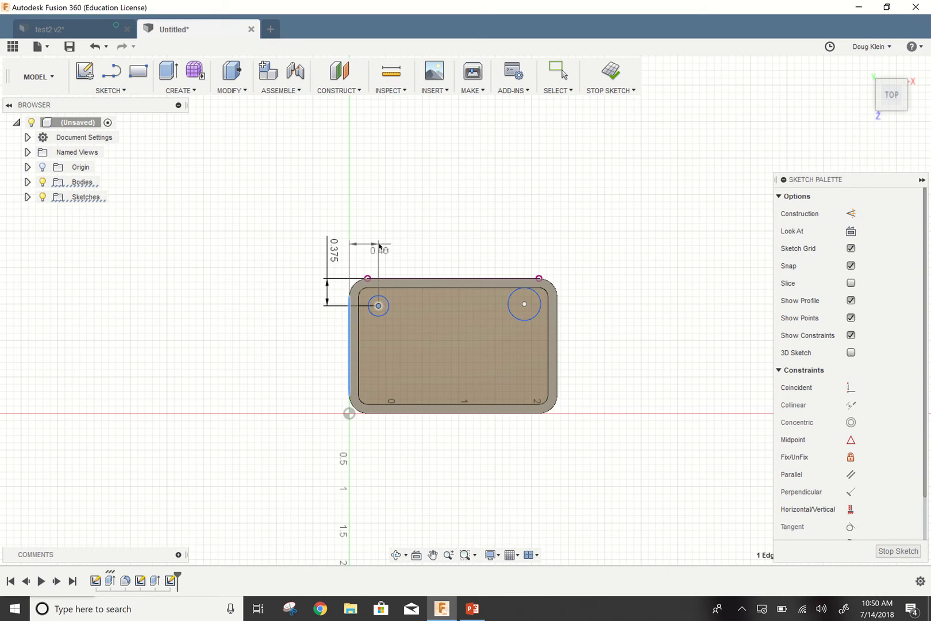
{"action": "left_click", "coordinate": [380, 244]}
{"action": "type", "text": "3/8"}
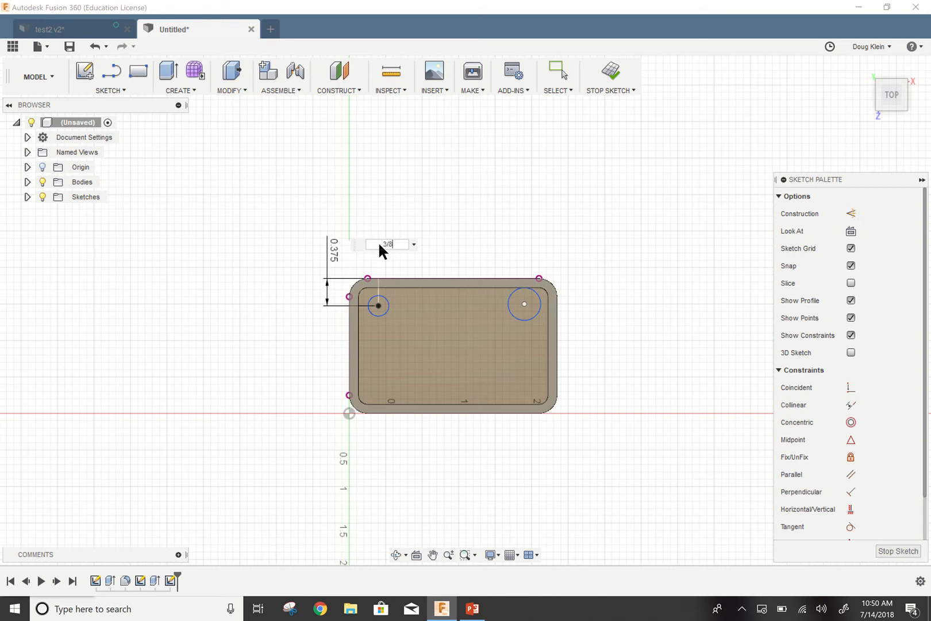
{"action": "key", "text": "Return"}
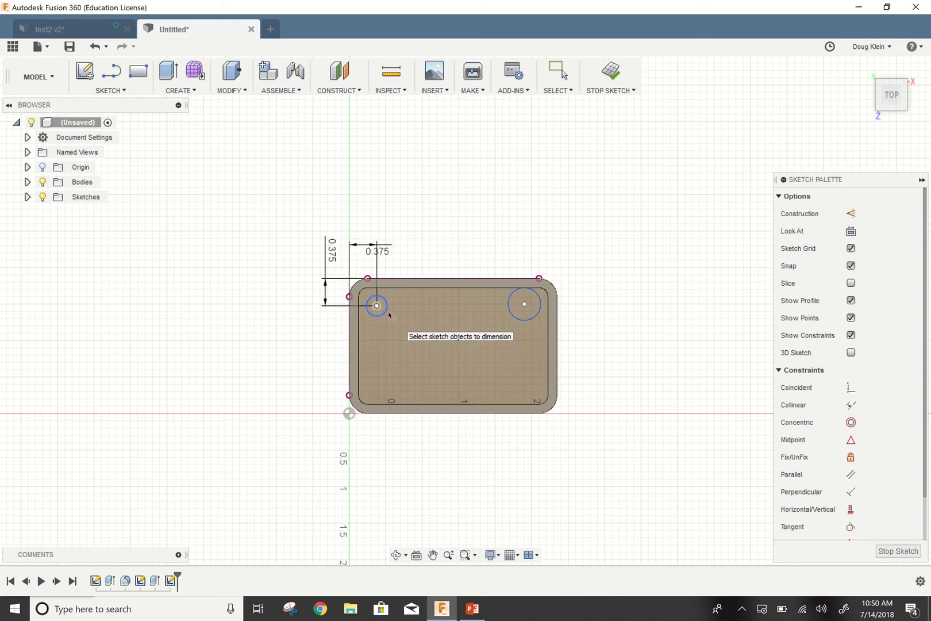
Set the diameter of both circles to 1/4 in.
{"action": "left_click", "coordinate": [385, 311]}
{"action": "left_click", "coordinate": [394, 323]}
{"action": "type", "text": "1/4"}
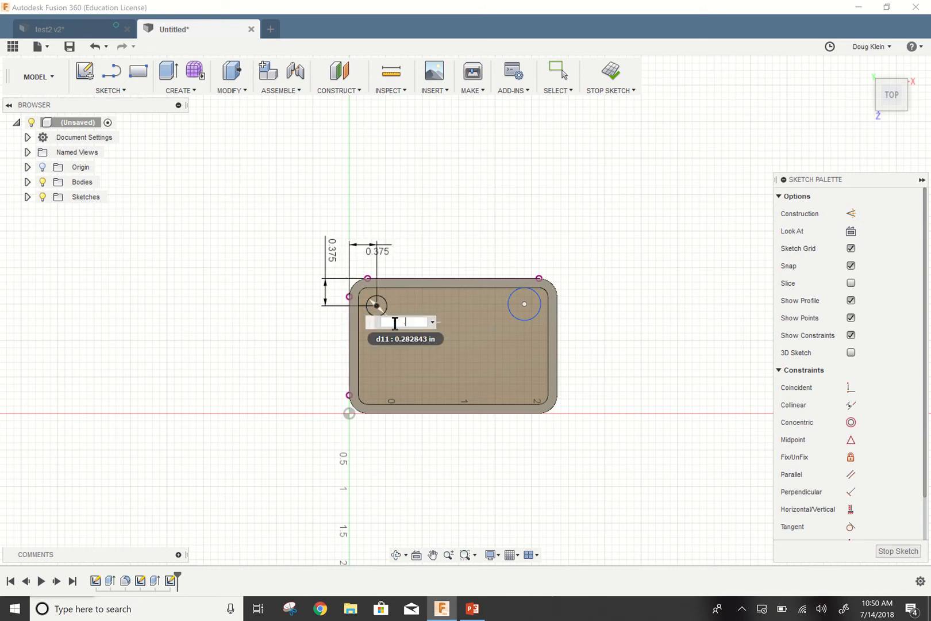
{"action": "key", "text": "Return"}
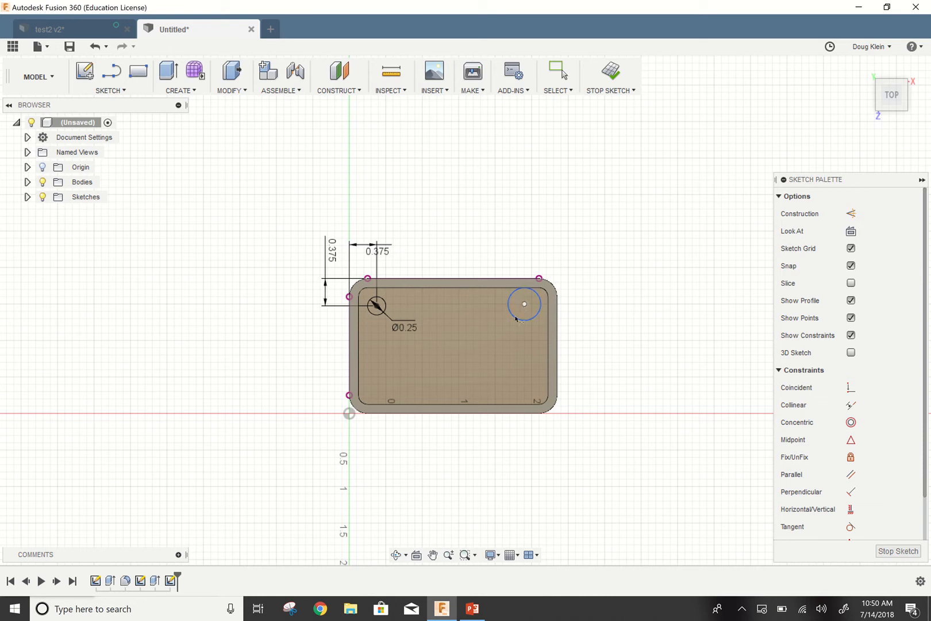
{"action": "left_click", "coordinate": [516, 319]}
{"action": "left_click", "coordinate": [497, 333]}
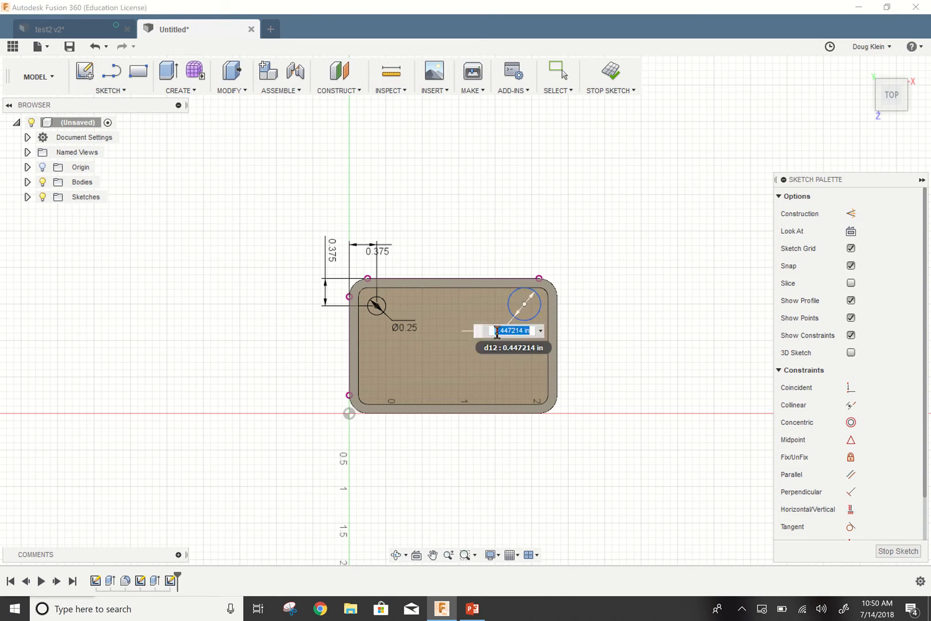
{"action": "type", "text": "1/4"}
{"action": "key", "text": "Return"}
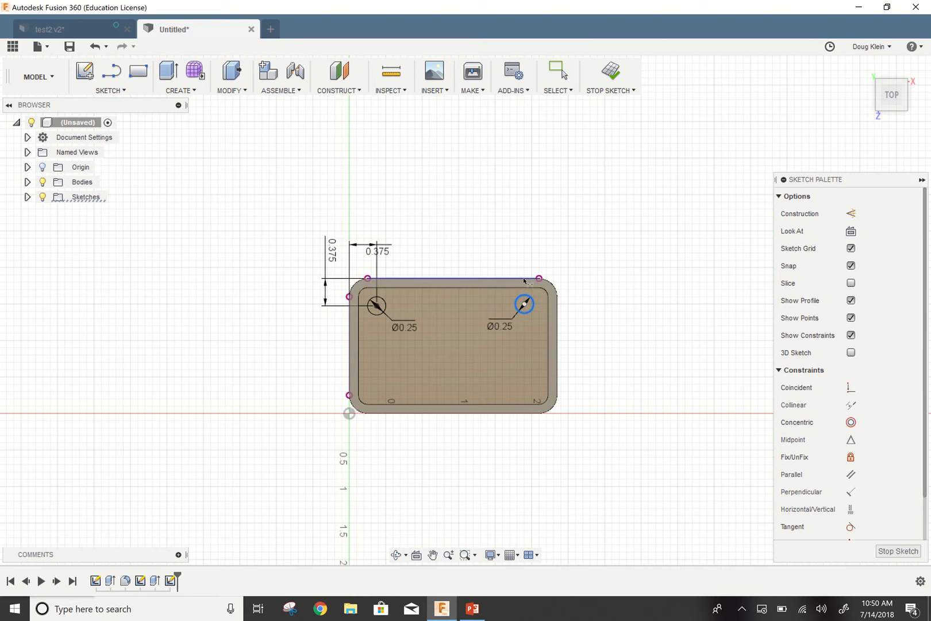
Dimension the upper-right circle's center 3/8 in from the plate's top edge and 3/8 in from its right edge.
{"action": "left_click", "coordinate": [524, 279]}
{"action": "left_click", "coordinate": [581, 246]}
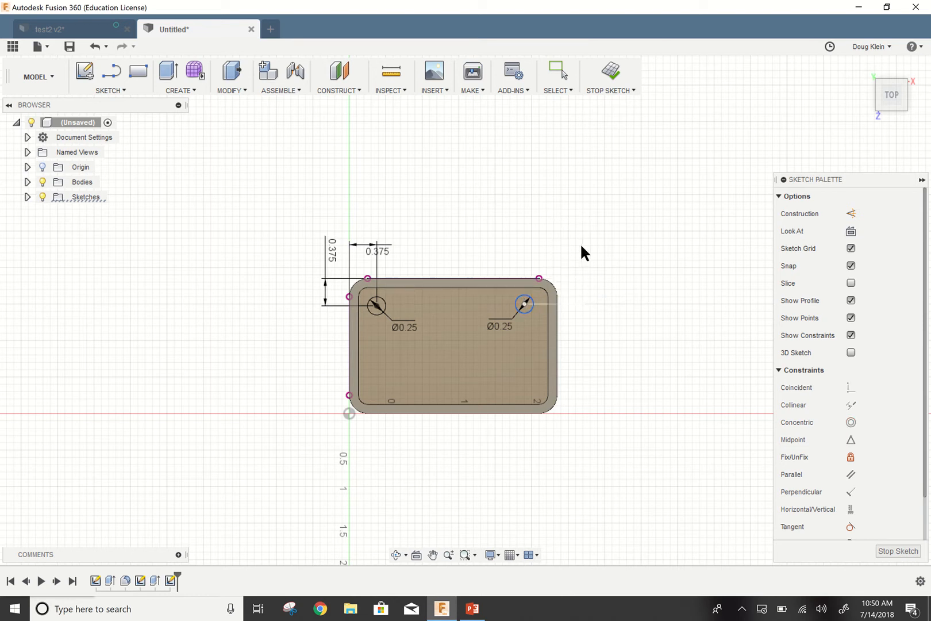
{"action": "type", "text": "3/8"}
{"action": "key", "text": "Return"}
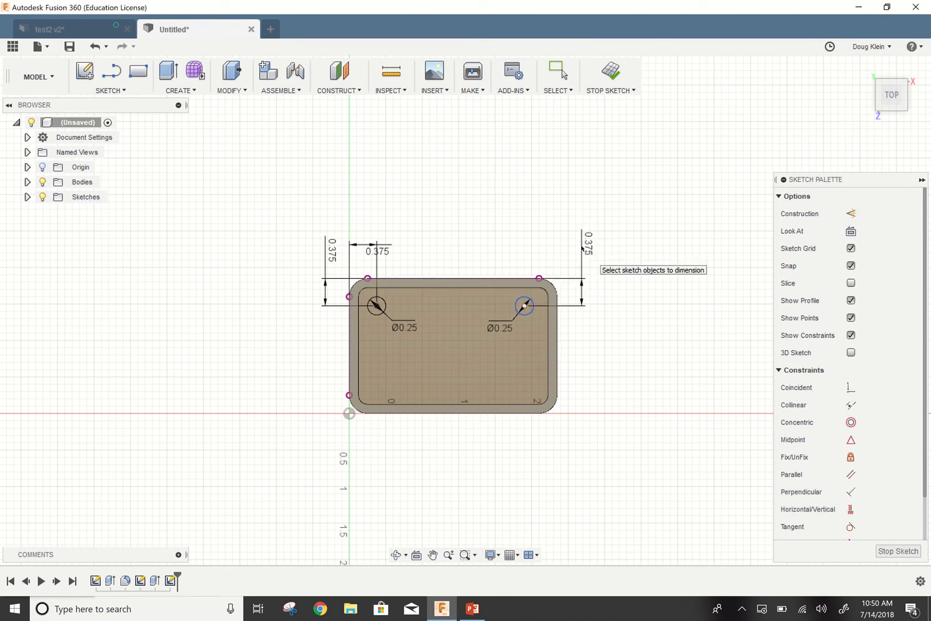
{"action": "left_click", "coordinate": [558, 333]}
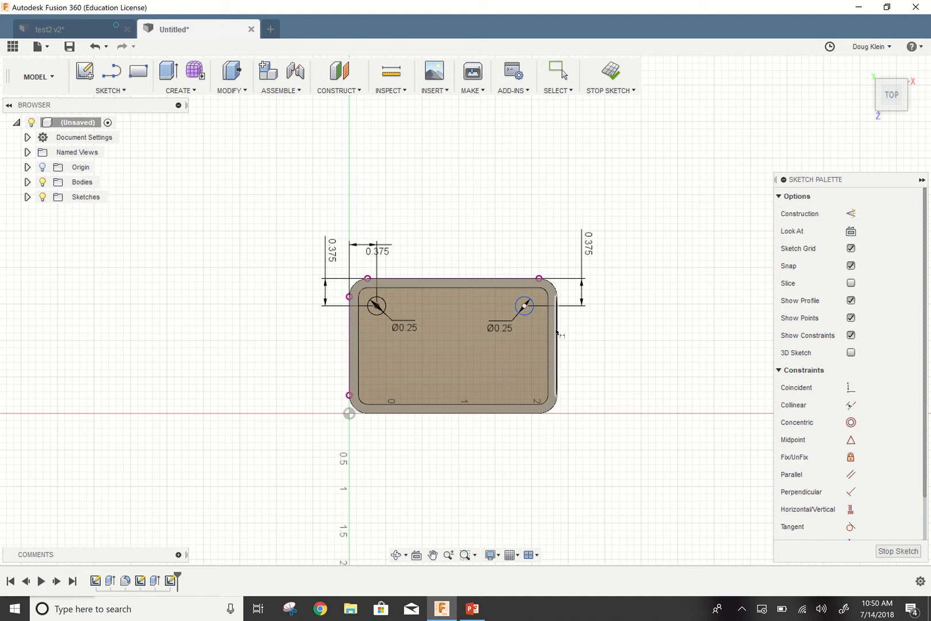
{"action": "left_click", "coordinate": [524, 306]}
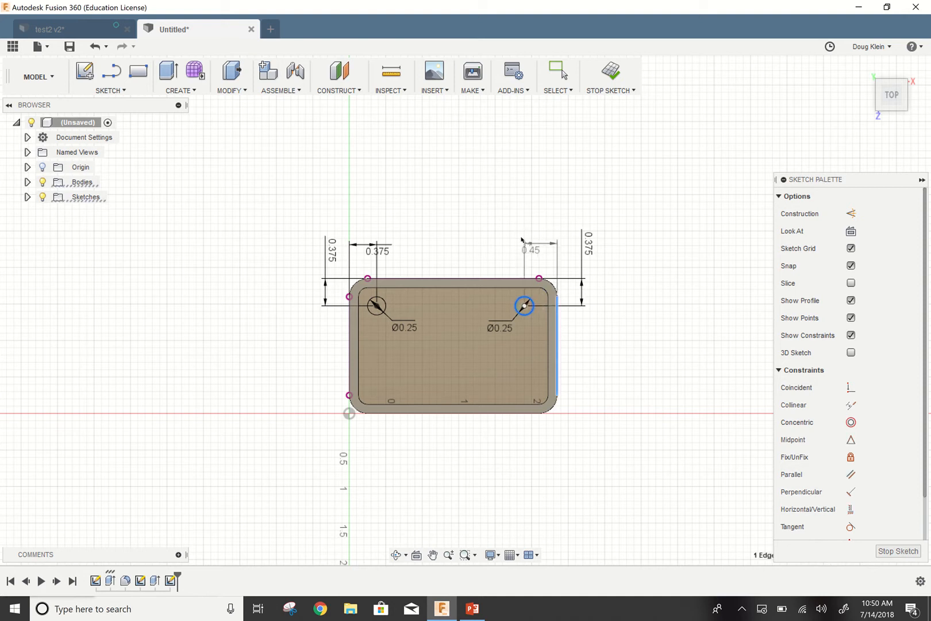
{"action": "left_click", "coordinate": [504, 240]}
{"action": "type", "text": "3/8"}
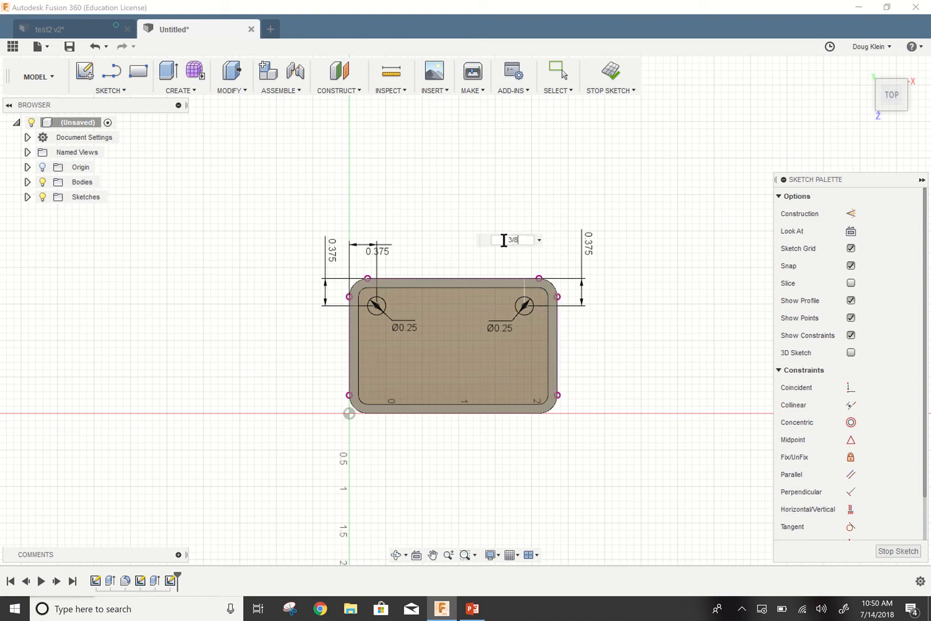
{"action": "key", "text": "Return"}
{"action": "key", "text": "Return"}
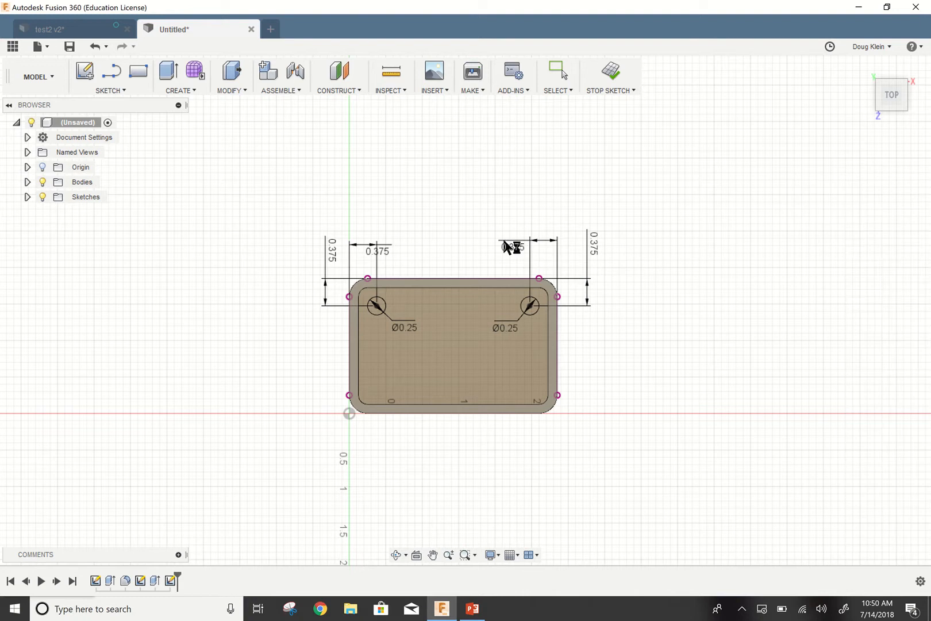
Extrude both circle profiles as a cut with extent All, flipped downward through the plate.
{"action": "key", "text": "e"}
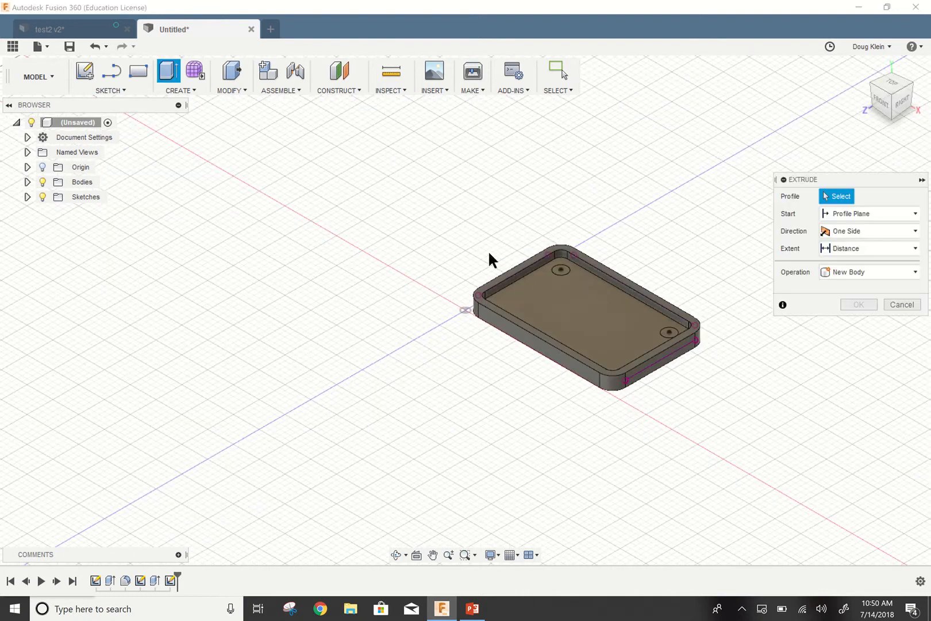
{"action": "left_click", "coordinate": [560, 270]}
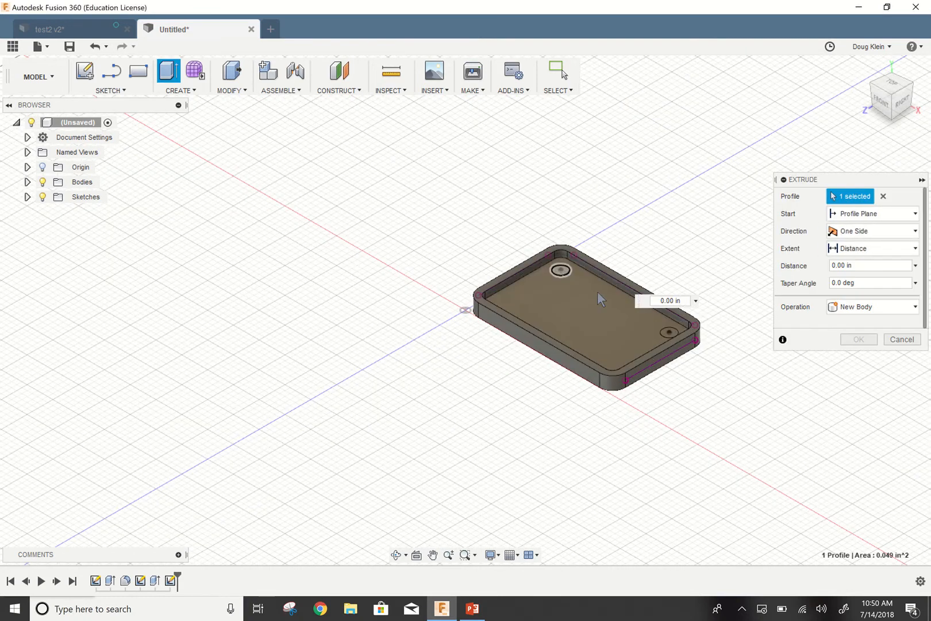
{"action": "left_click", "coordinate": [667, 333]}
{"action": "left_click", "coordinate": [880, 248]}
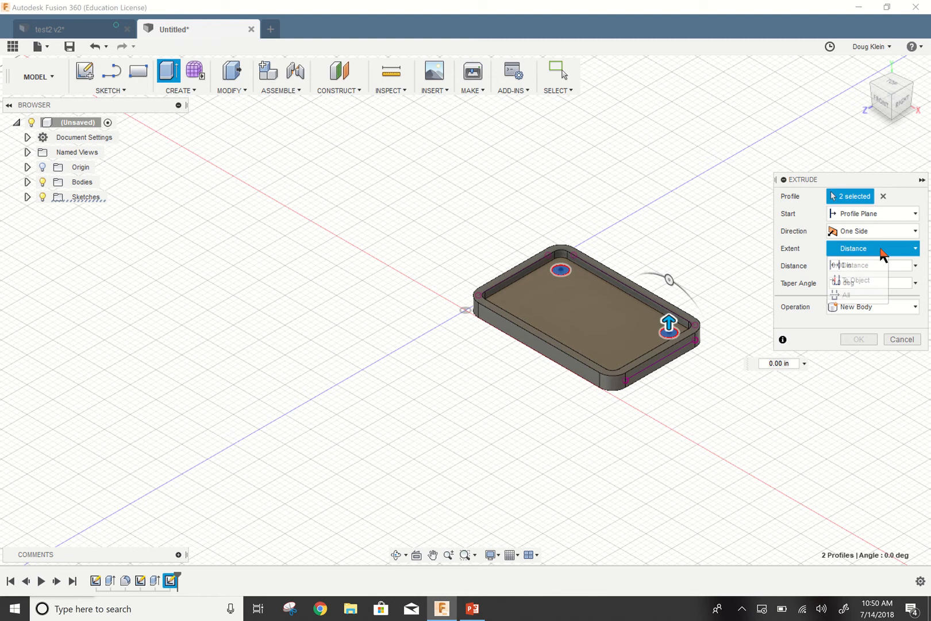
{"action": "left_click", "coordinate": [844, 294]}
{"action": "left_click", "coordinate": [887, 306]}
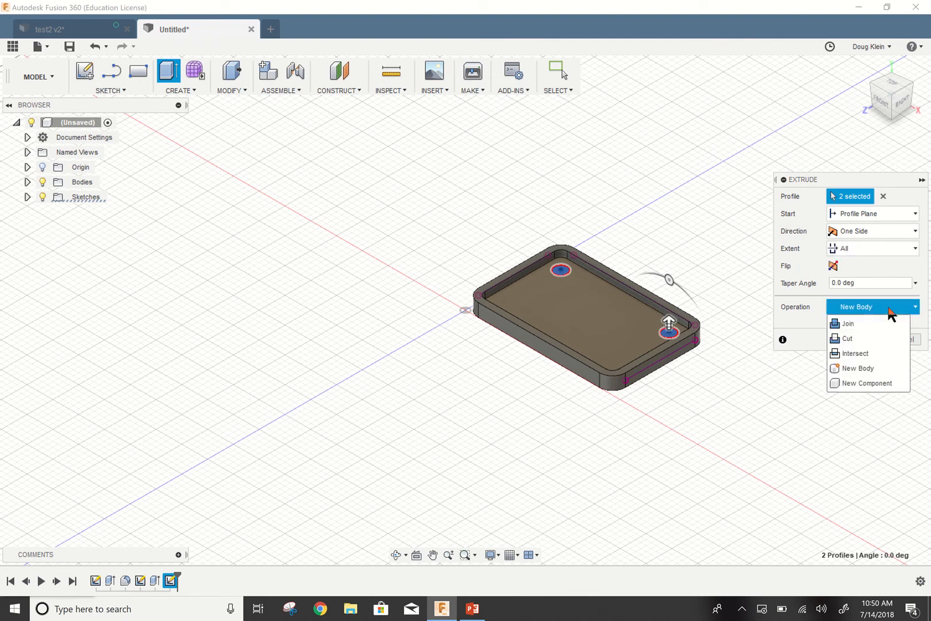
{"action": "left_click", "coordinate": [856, 339]}
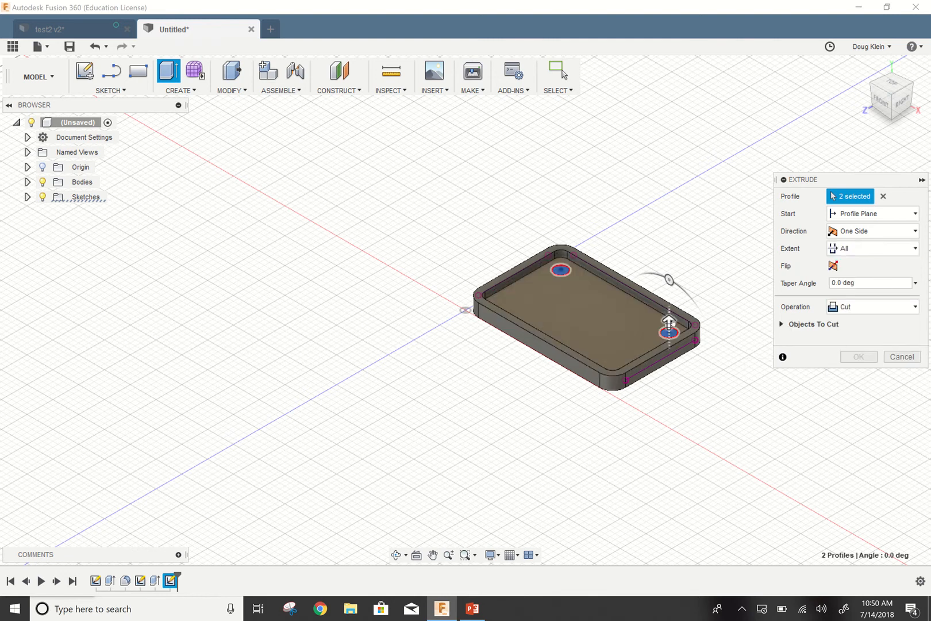
{"action": "left_click", "coordinate": [834, 265]}
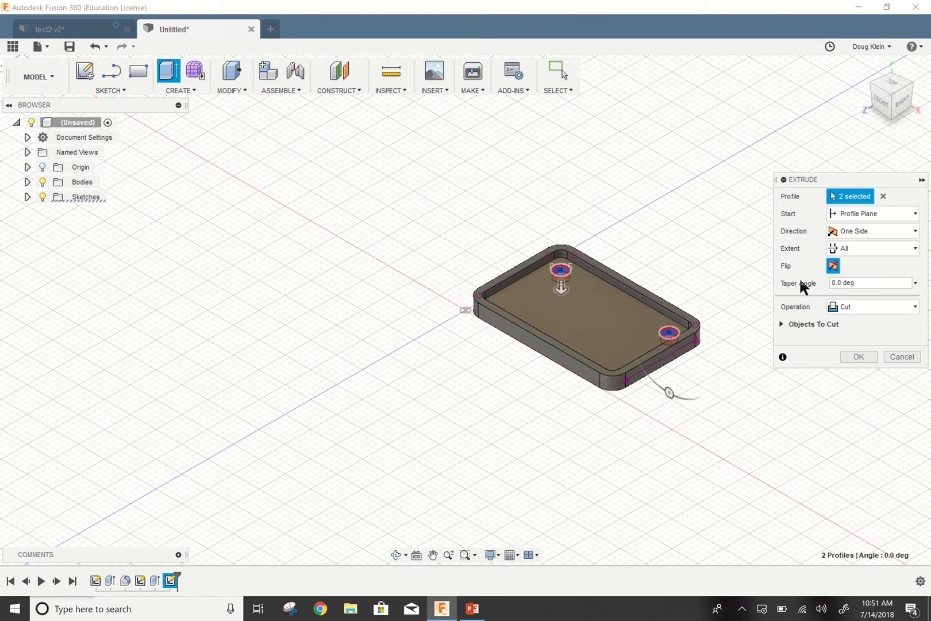
{"action": "left_click", "coordinate": [858, 357]}
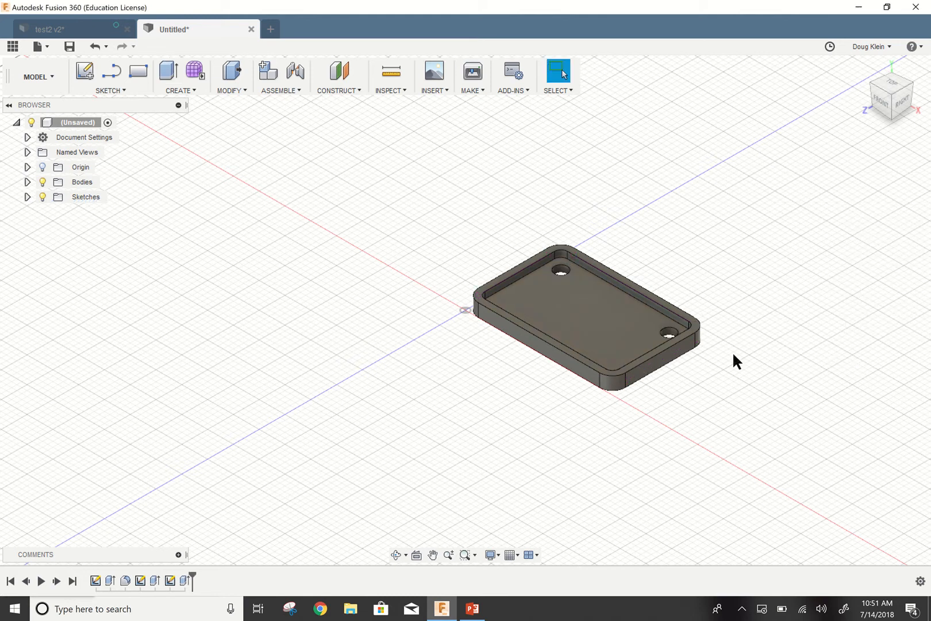
Start a sketch on the recessed face and place the text "DJK" left of its center.
{"action": "left_click", "coordinate": [84, 71]}
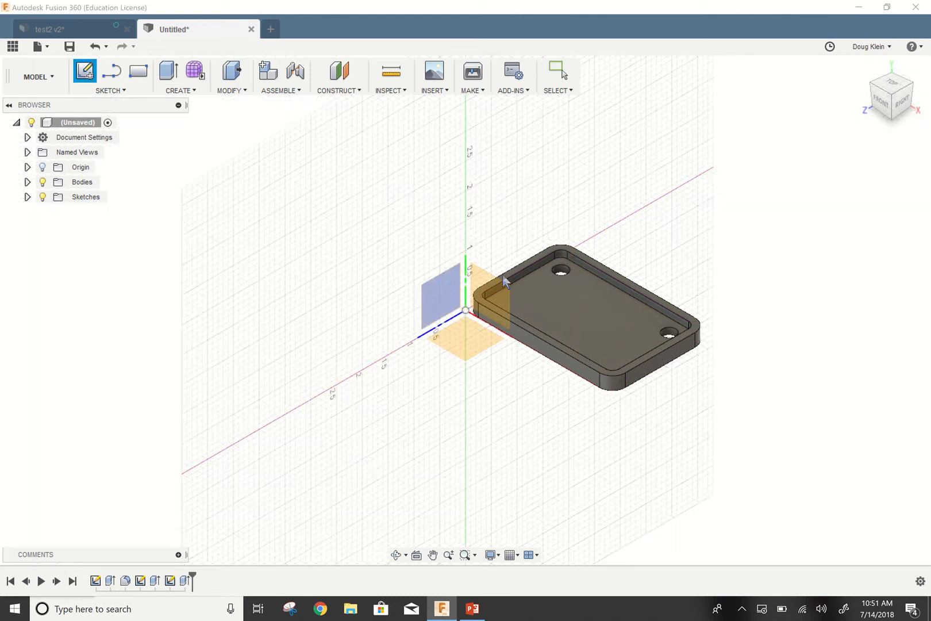
{"action": "left_click", "coordinate": [621, 337]}
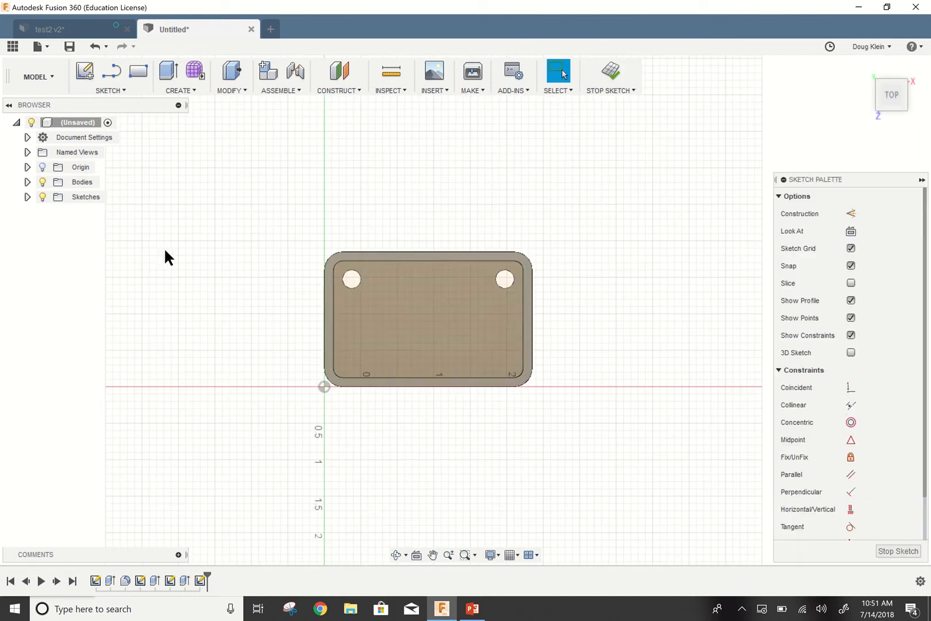
{"action": "left_click", "coordinate": [110, 88]}
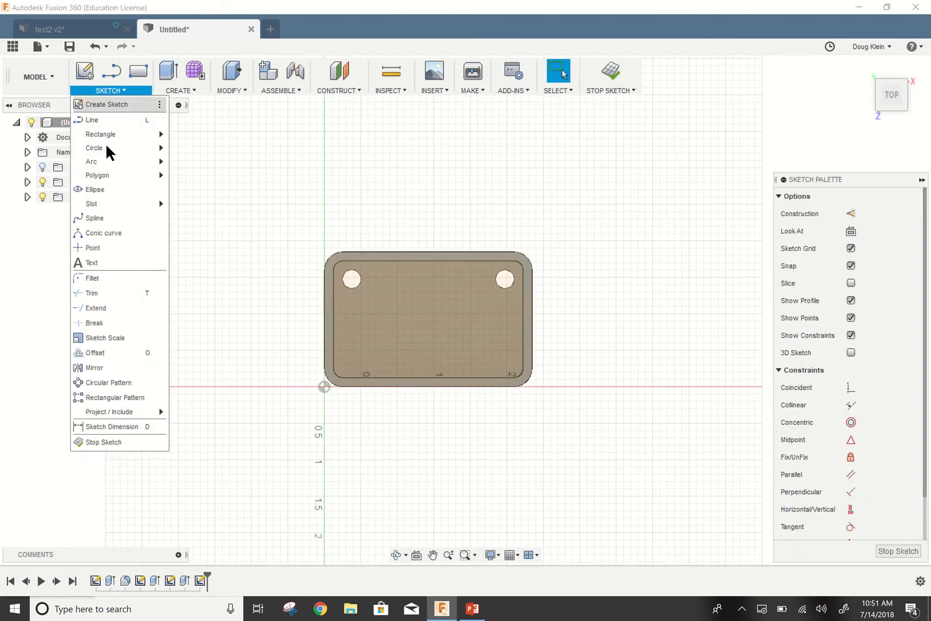
{"action": "left_click", "coordinate": [108, 261]}
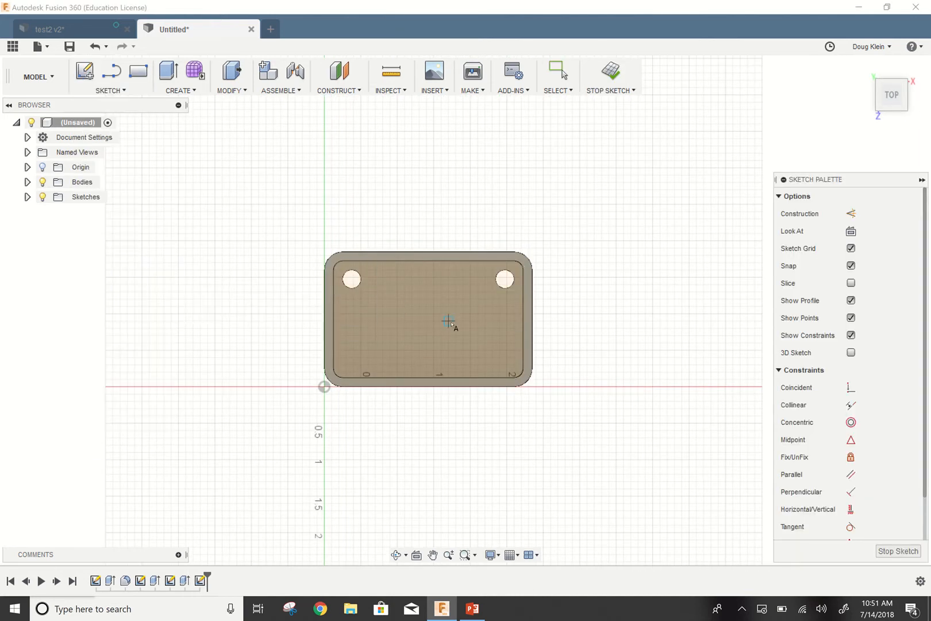
{"action": "left_click", "coordinate": [375, 322]}
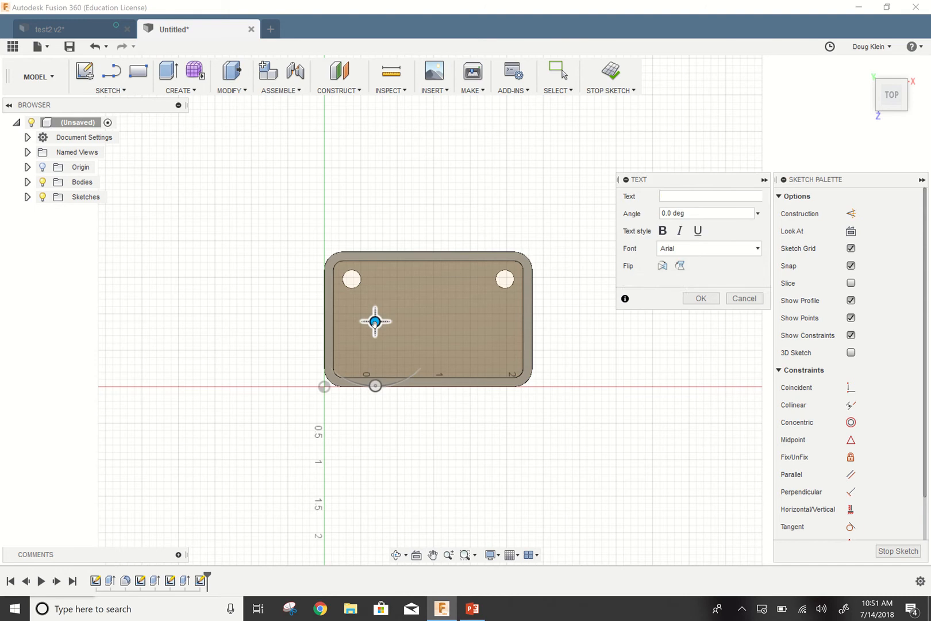
{"action": "type", "text": "DJK'"}
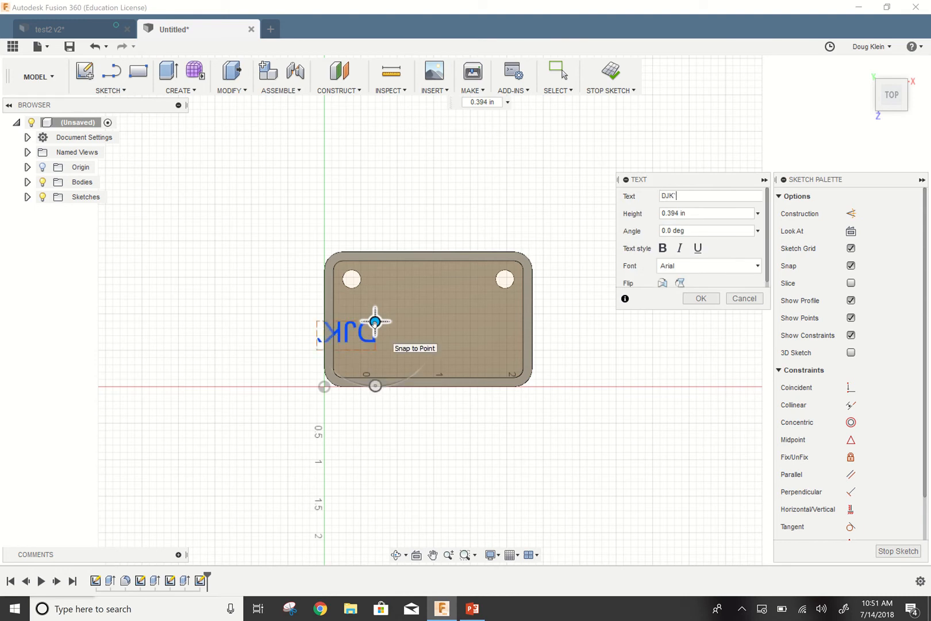
Set the "DJK" text height to 0.75 in and its angle to 180 deg, and center it between the two holes.
{"action": "key", "text": "Tab"}
{"action": "type", "text": "."}
{"action": "key", "text": "Tab"}
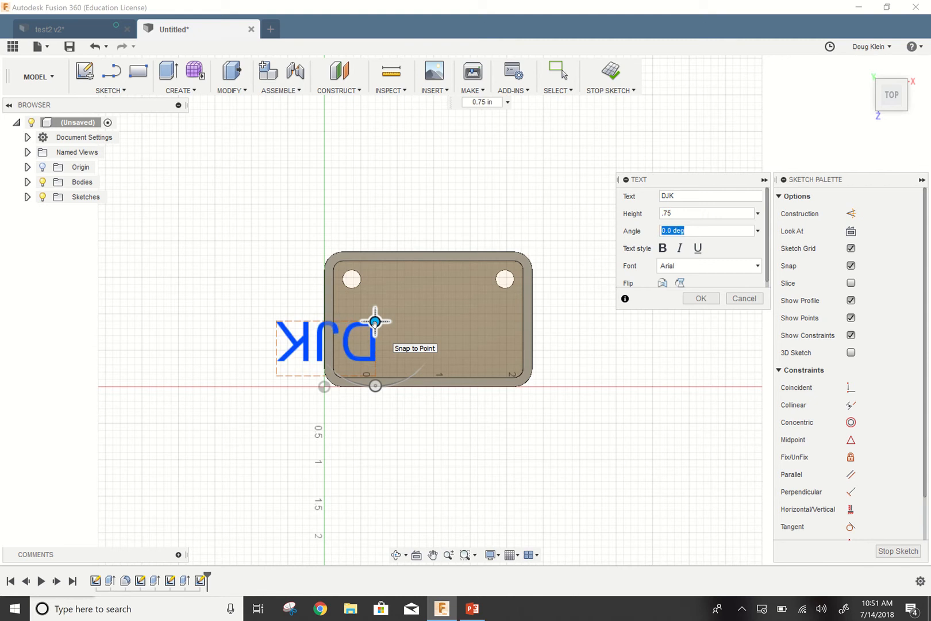
{"action": "type", "text": "180"}
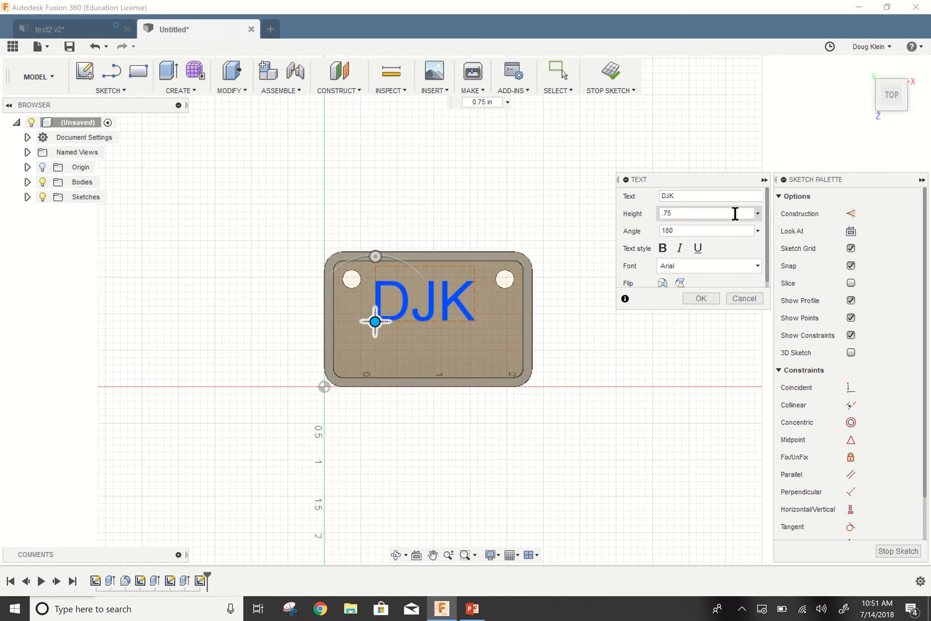
{"action": "left_click", "coordinate": [701, 300]}
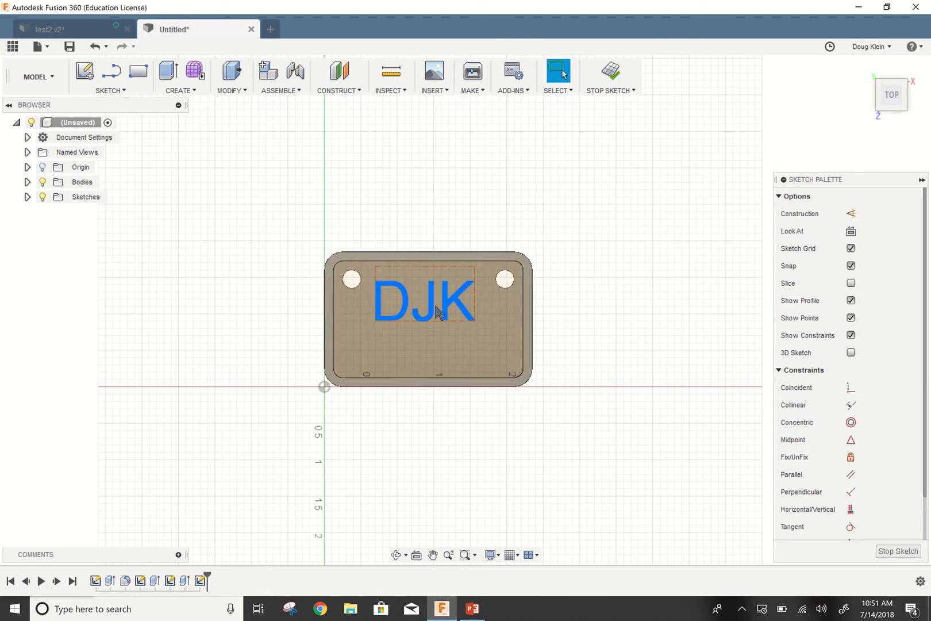
{"action": "left_click_drag", "start_coordinate": [436, 313], "coordinate": [432, 312]}
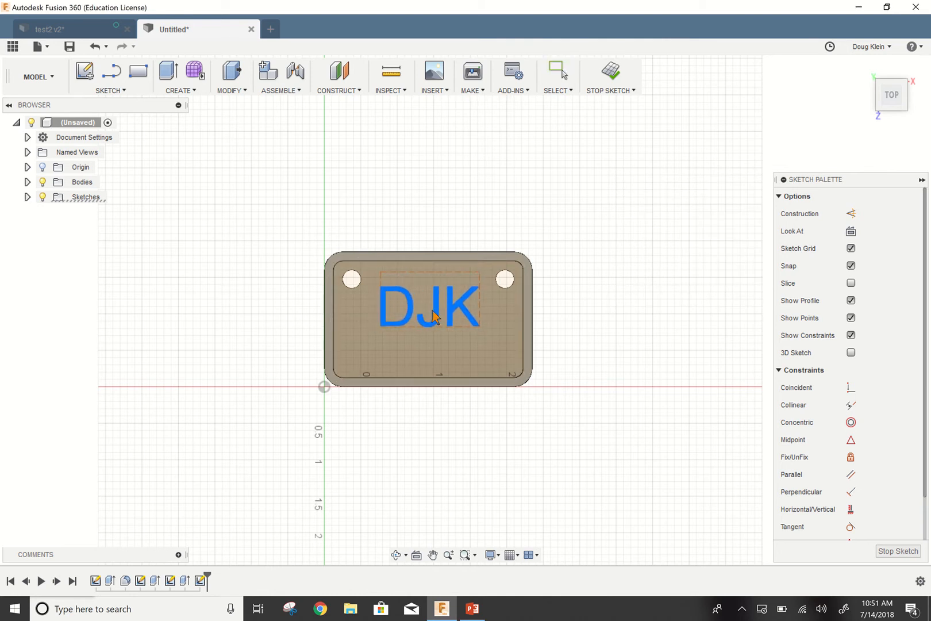
Add a second text below the initials on the recessed face, containing the seven-digit phone number.
{"action": "left_click", "coordinate": [131, 92]}
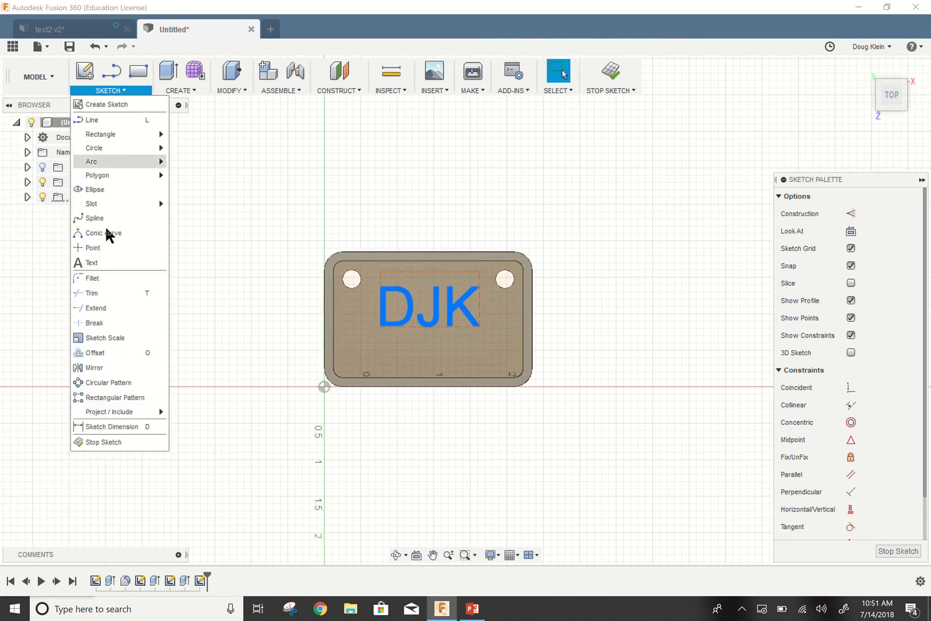
{"action": "left_click", "coordinate": [112, 264]}
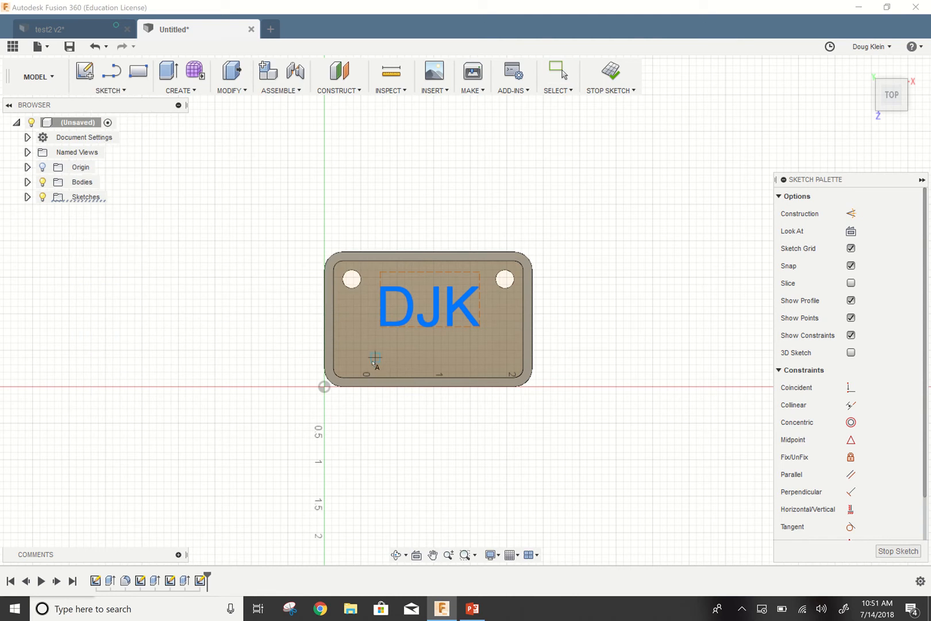
{"action": "left_click", "coordinate": [374, 364]}
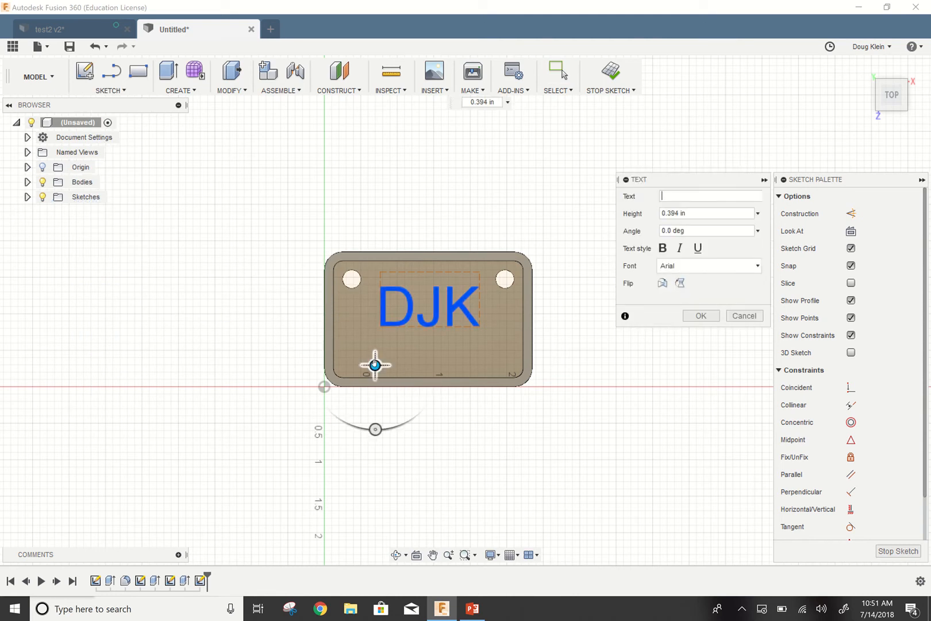
{"action": "type", "text": "867"}
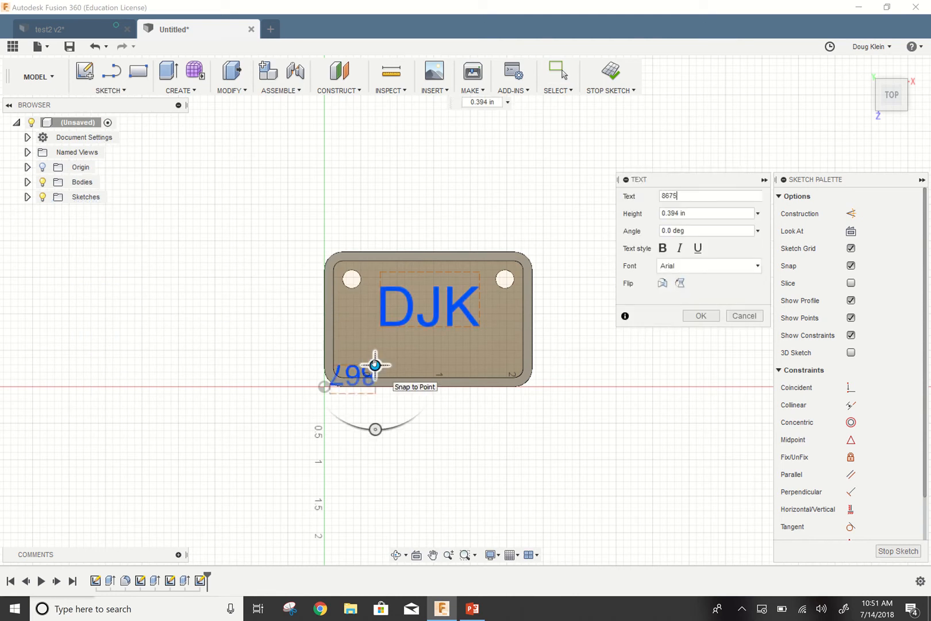
{"action": "type", "text": "5309"}
{"action": "key", "text": "Tab"}
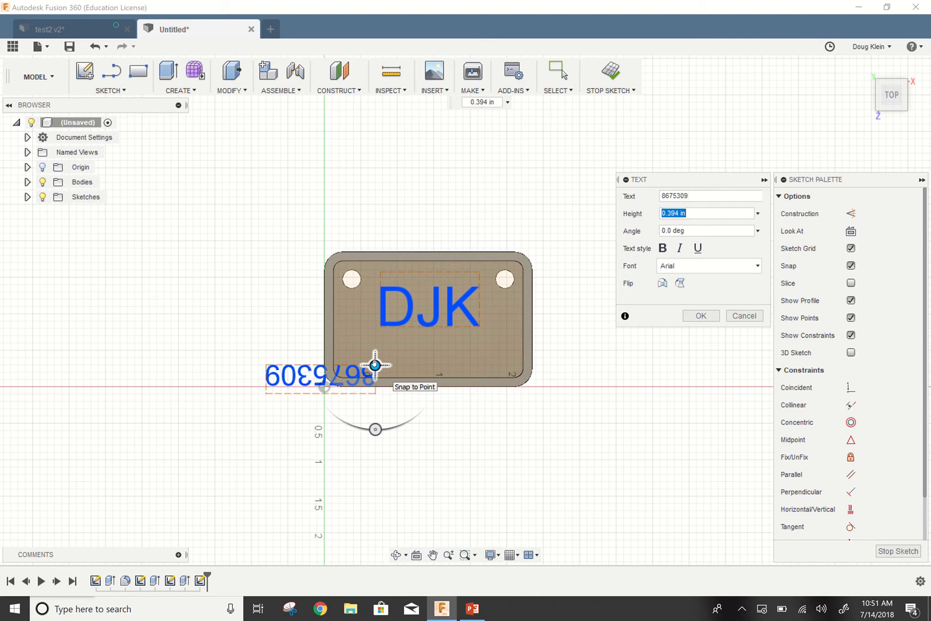
Set the number text's height to 0.325 in and angle to 180 deg, center it beneath "DJK", and finish the sketch.
{"action": "type", "text": ".325"}
{"action": "key", "text": "Tab"}
{"action": "type", "text": "1"}
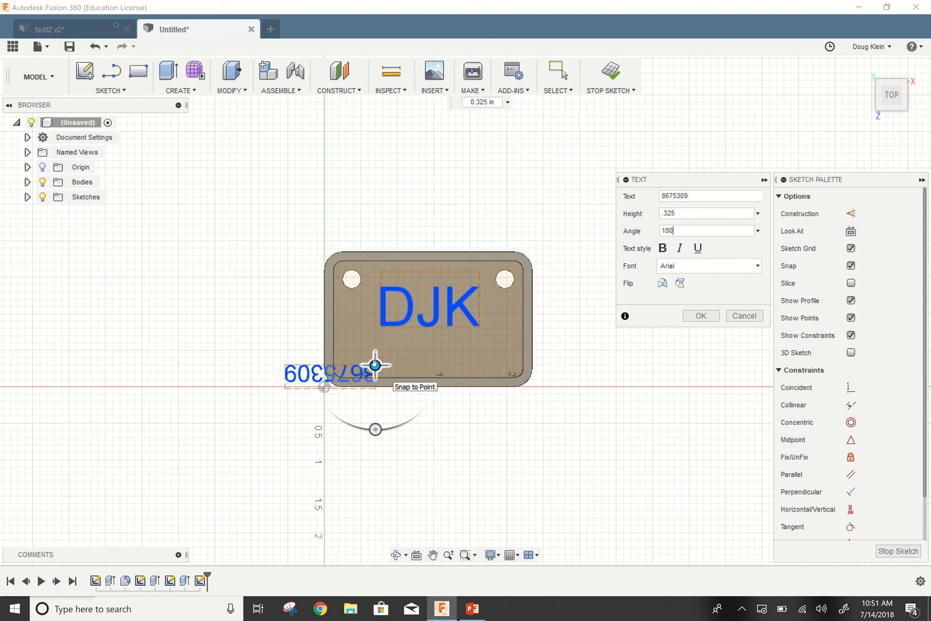
{"action": "left_click", "coordinate": [694, 318]}
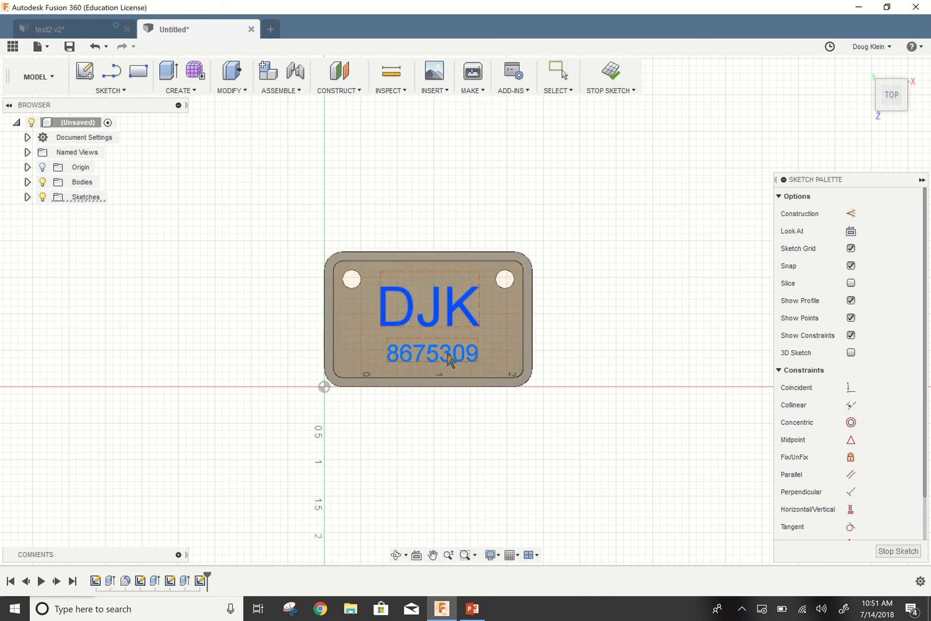
{"action": "left_click_drag", "start_coordinate": [447, 353], "coordinate": [445, 352]}
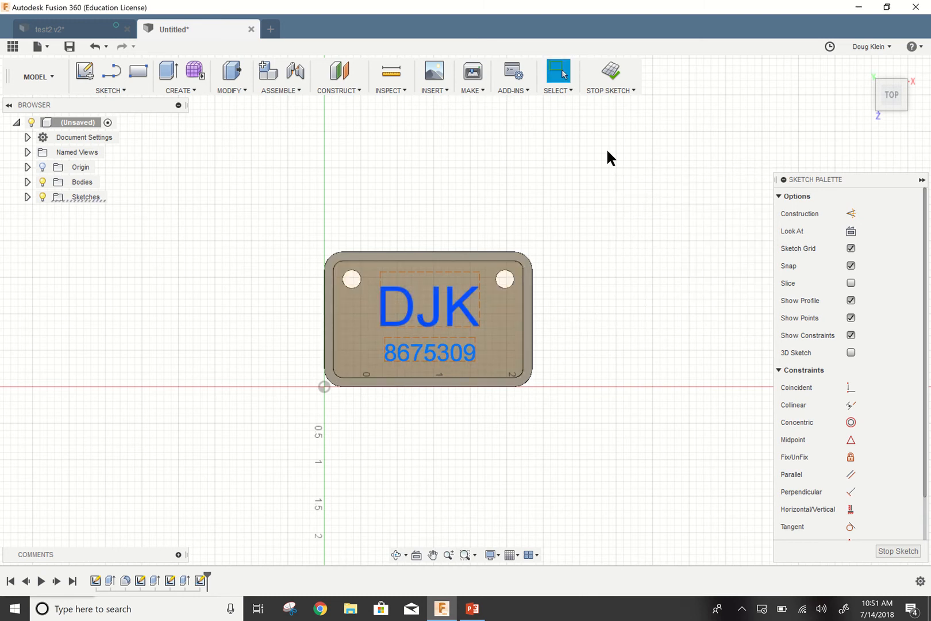
{"action": "left_click", "coordinate": [603, 78]}
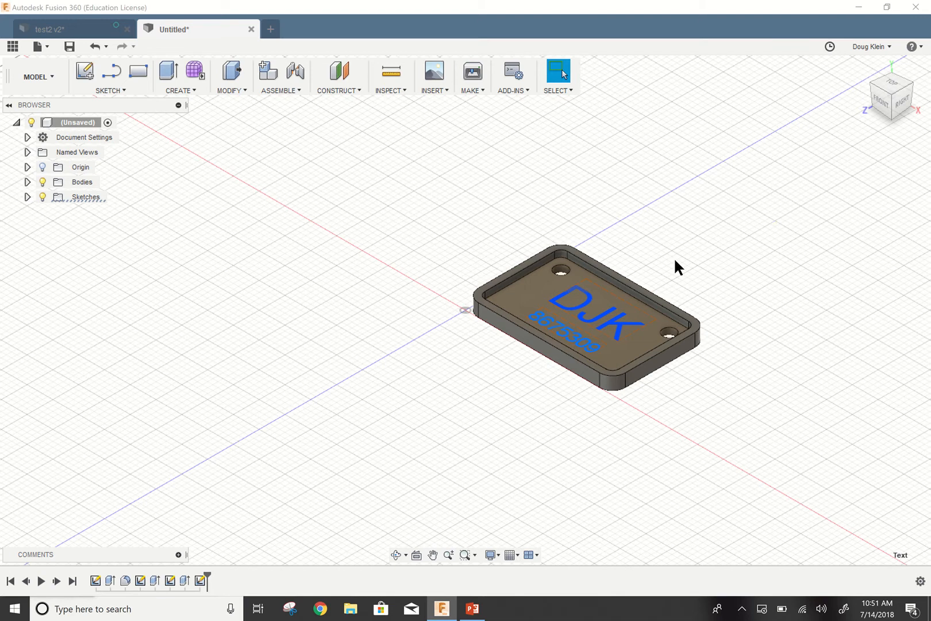
Extrude the initials and the number text as a cut by -0.01 in into the recessed face.
{"action": "key", "text": "e"}
{"action": "left_click", "coordinate": [603, 326]}
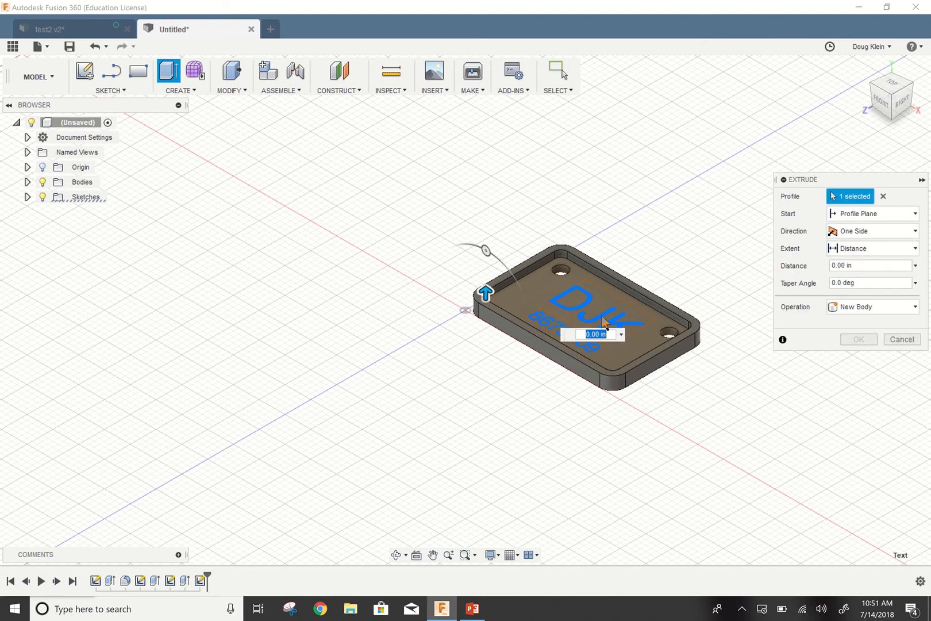
{"action": "left_click", "coordinate": [549, 320]}
{"action": "left_click", "coordinate": [547, 320]}
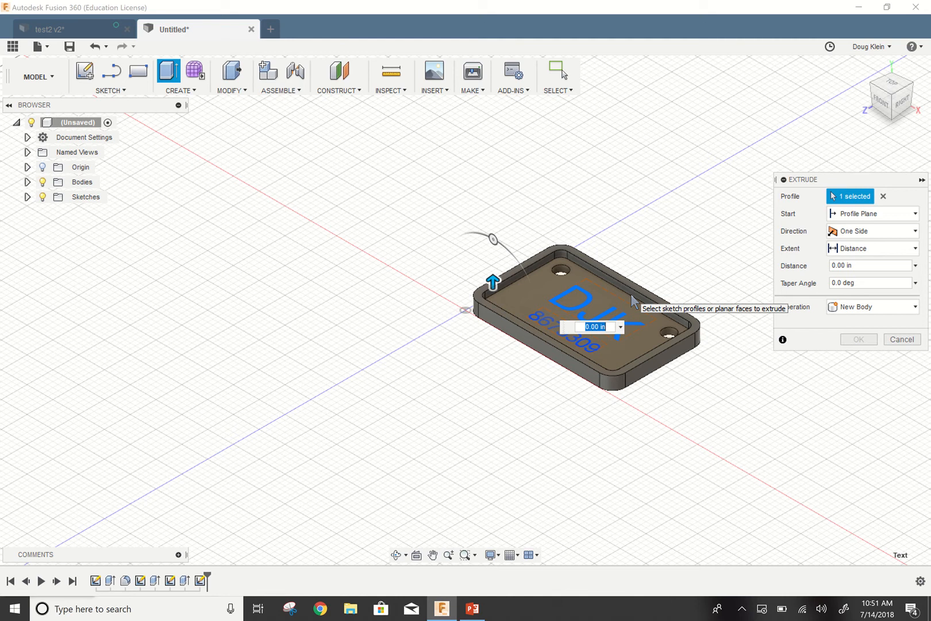
{"action": "key", "text": "BackSpace"}
{"action": "key", "text": "Return"}
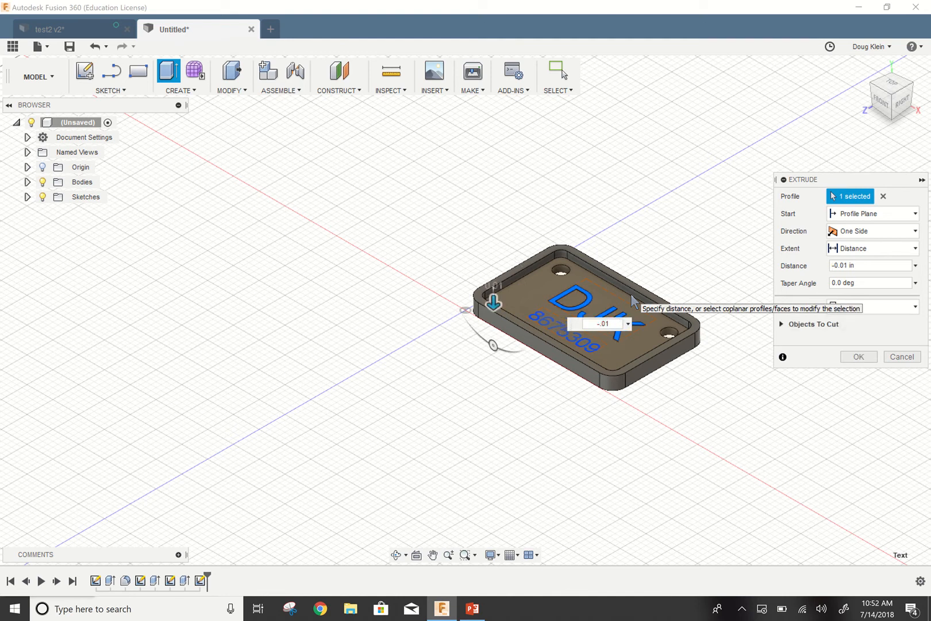
{"action": "left_click", "coordinate": [596, 361]}
{"action": "key", "text": "Return"}
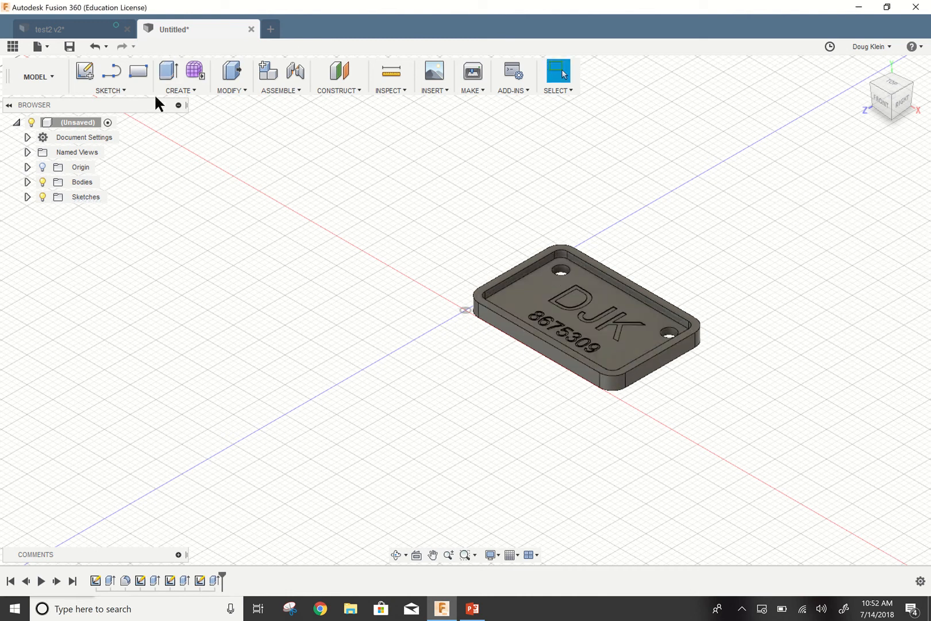
Start a sketch on the recessed face and draw a two-point rectangle about 2.25 in by 0.82 in across the text.
{"action": "left_click", "coordinate": [86, 72]}
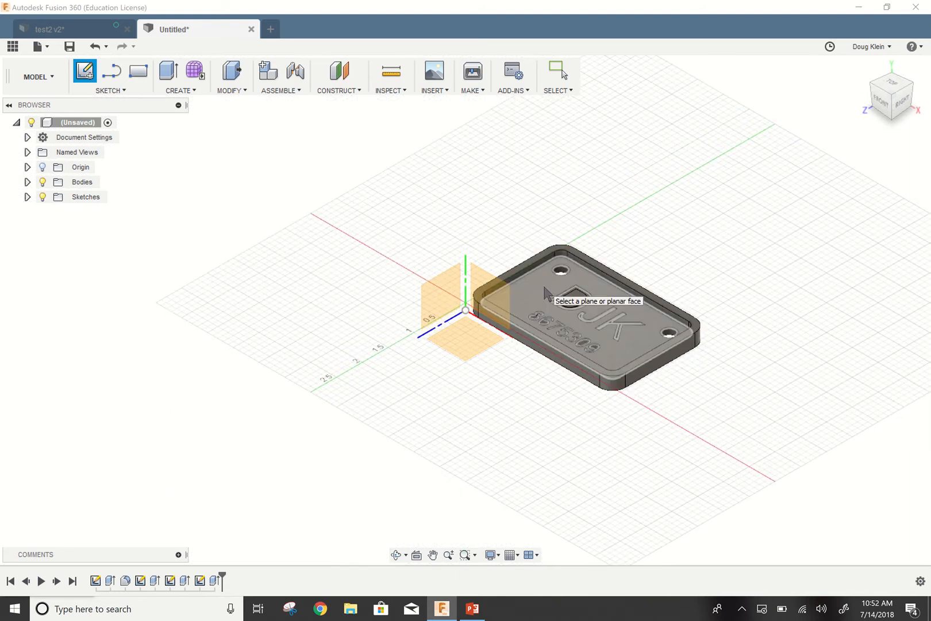
{"action": "left_click", "coordinate": [572, 274]}
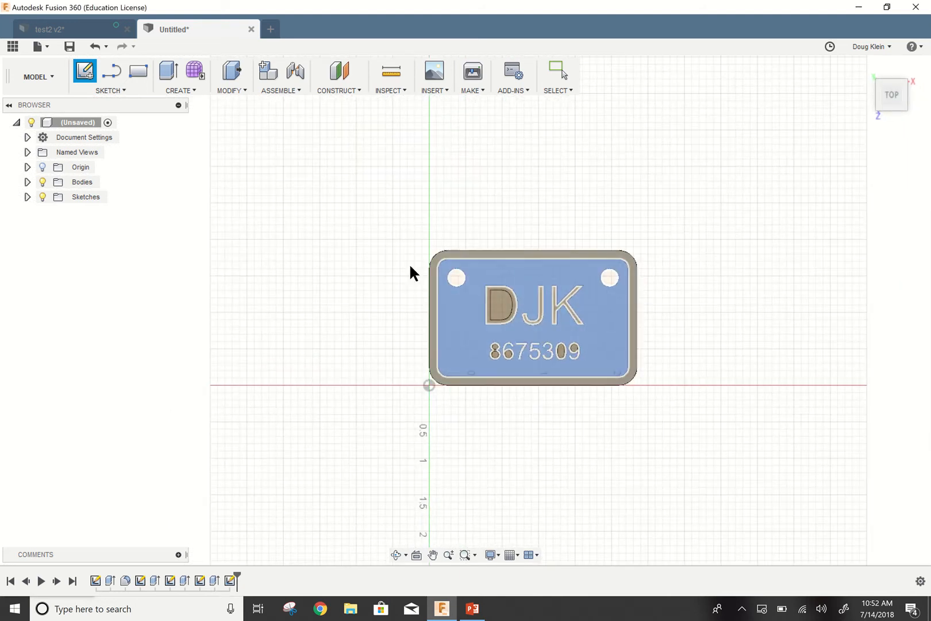
{"action": "left_click", "coordinate": [132, 74]}
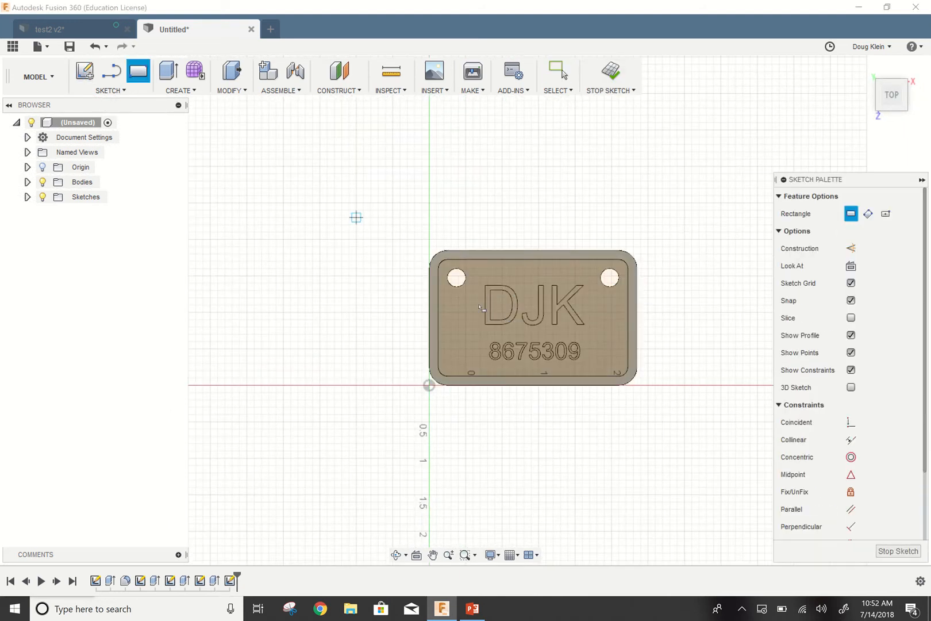
{"action": "left_click", "coordinate": [448, 297]}
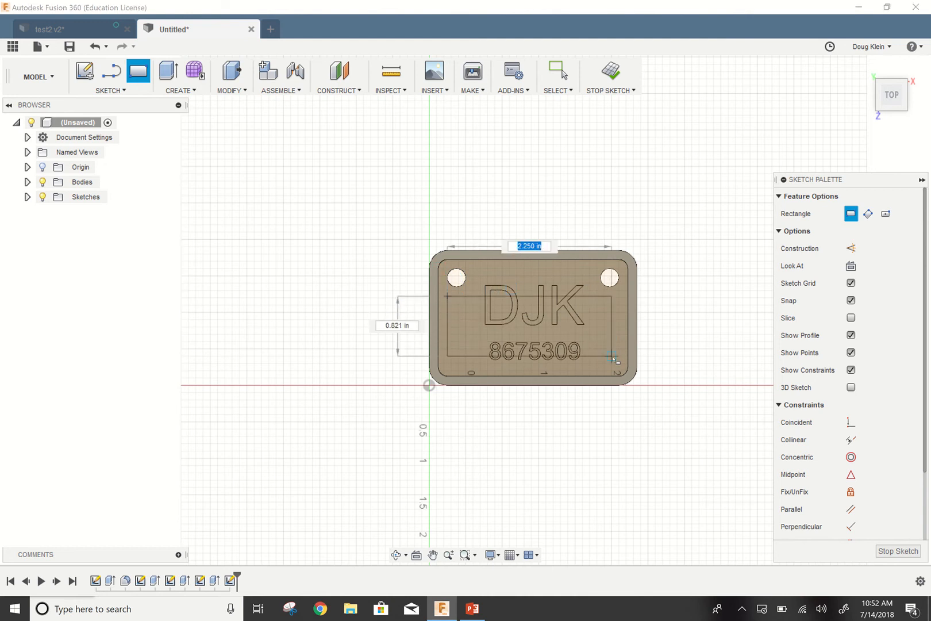
{"action": "left_click", "coordinate": [612, 355]}
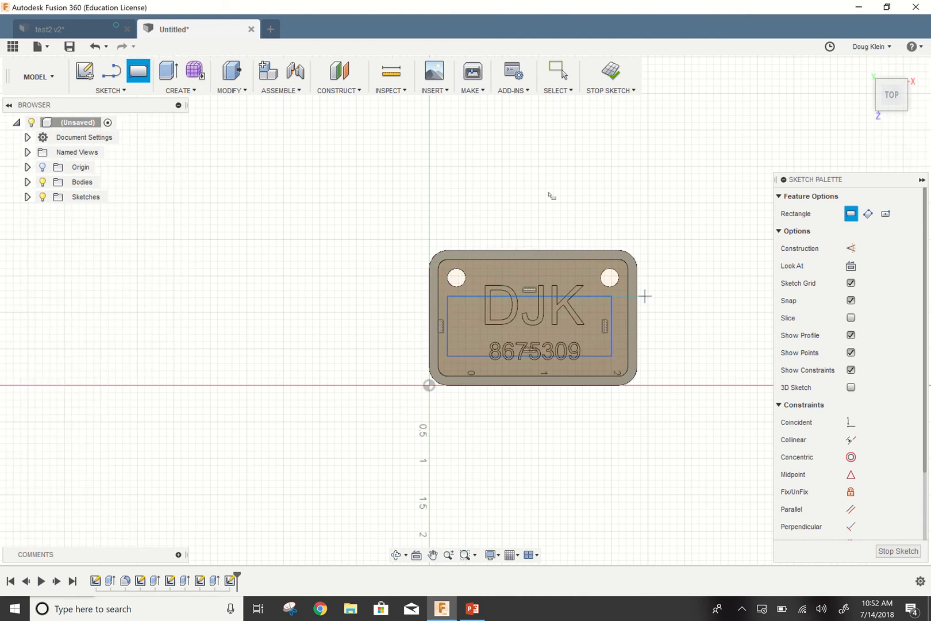
Dimension the rectangle's top edge 3/16 in from the recess's top edge.
{"action": "left_click", "coordinate": [118, 90]}
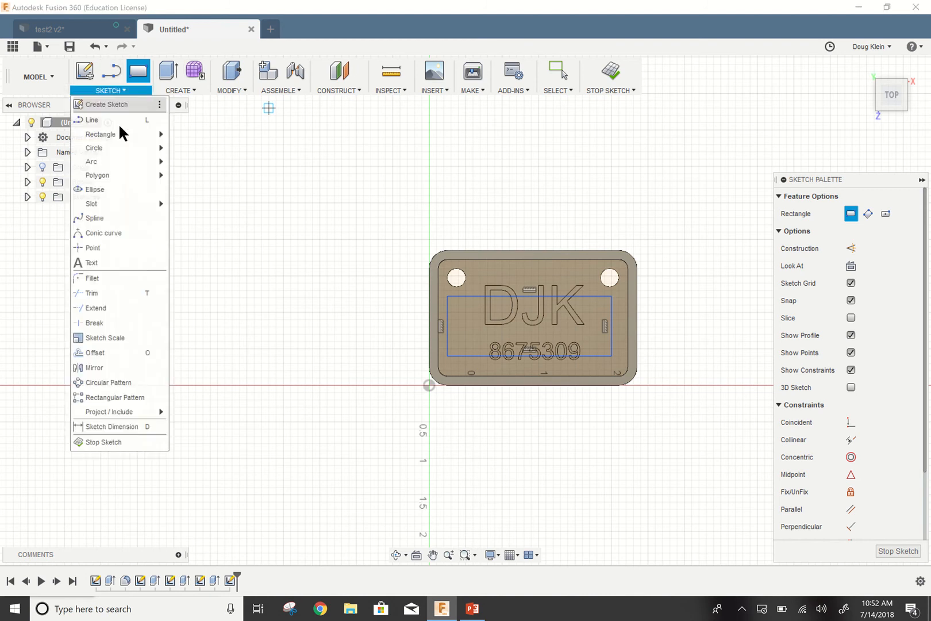
{"action": "left_click", "coordinate": [111, 428]}
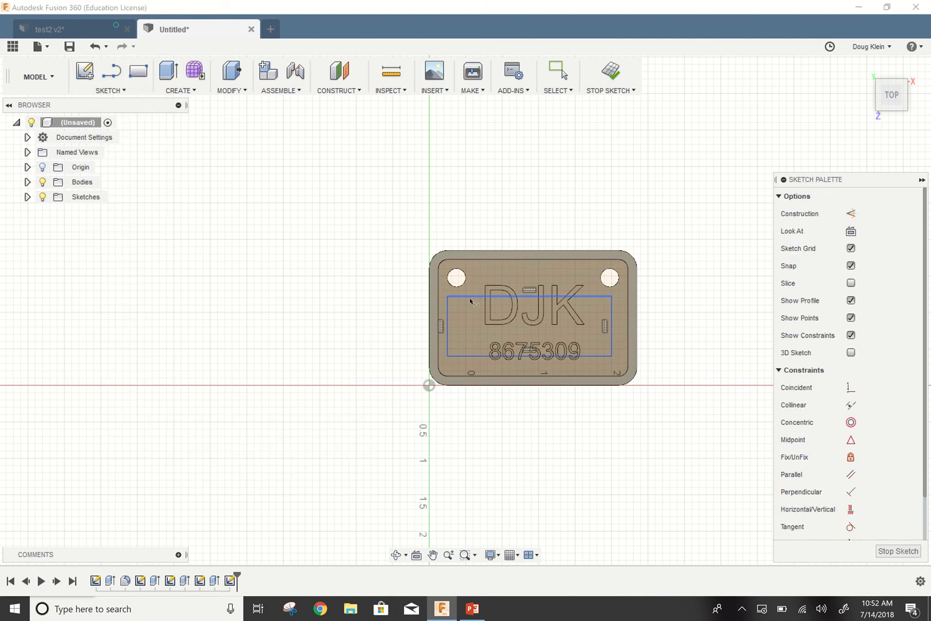
{"action": "left_click", "coordinate": [488, 256]}
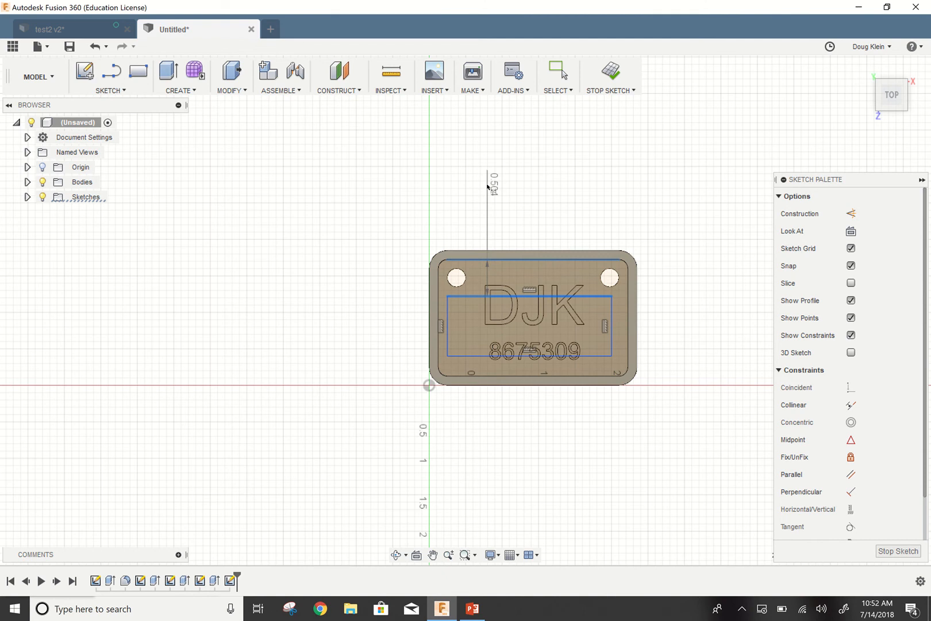
{"action": "left_click", "coordinate": [498, 202]}
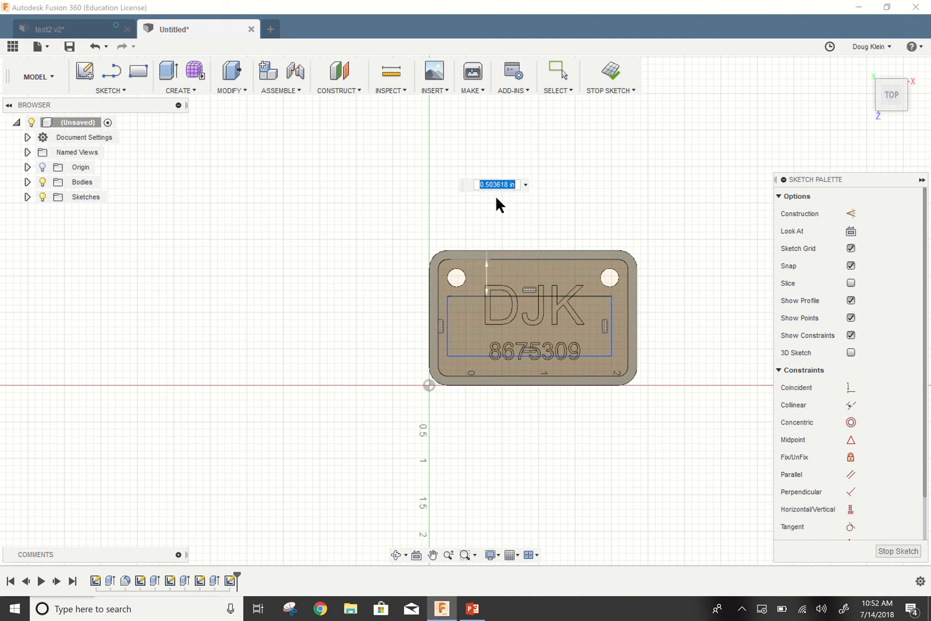
{"action": "type", "text": "3/16"}
{"action": "key", "text": "Return"}
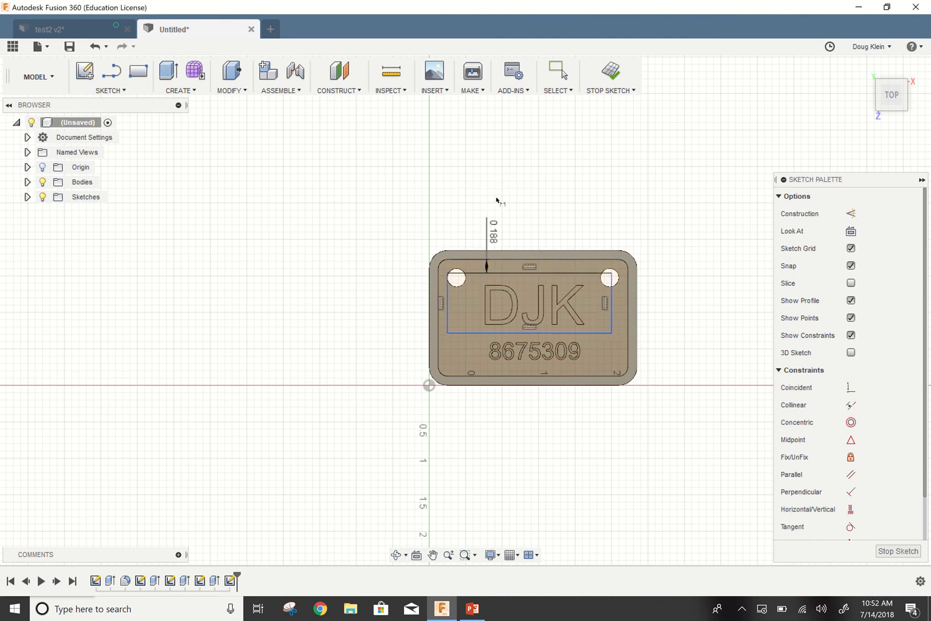
Dimension the rectangle's right edge 3/16 in from the recess's right edge.
{"action": "left_click", "coordinate": [612, 319]}
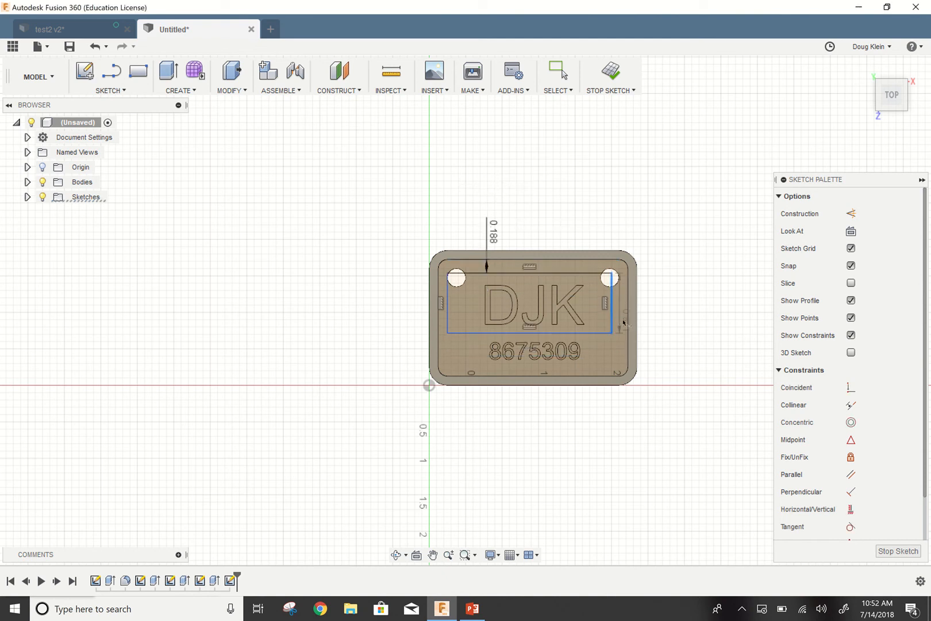
{"action": "left_click", "coordinate": [628, 327]}
{"action": "left_click", "coordinate": [680, 338]}
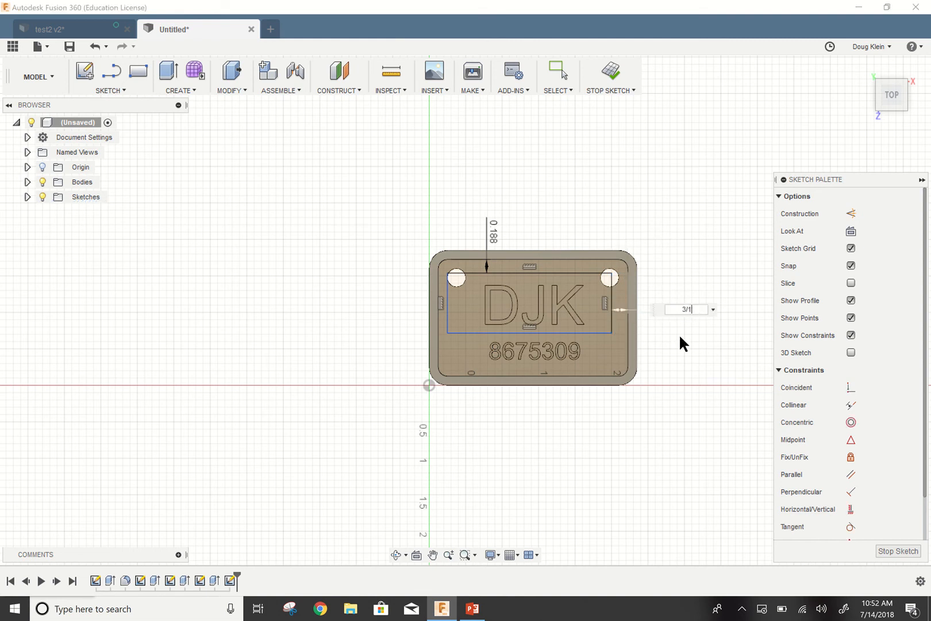
{"action": "key", "text": "Return"}
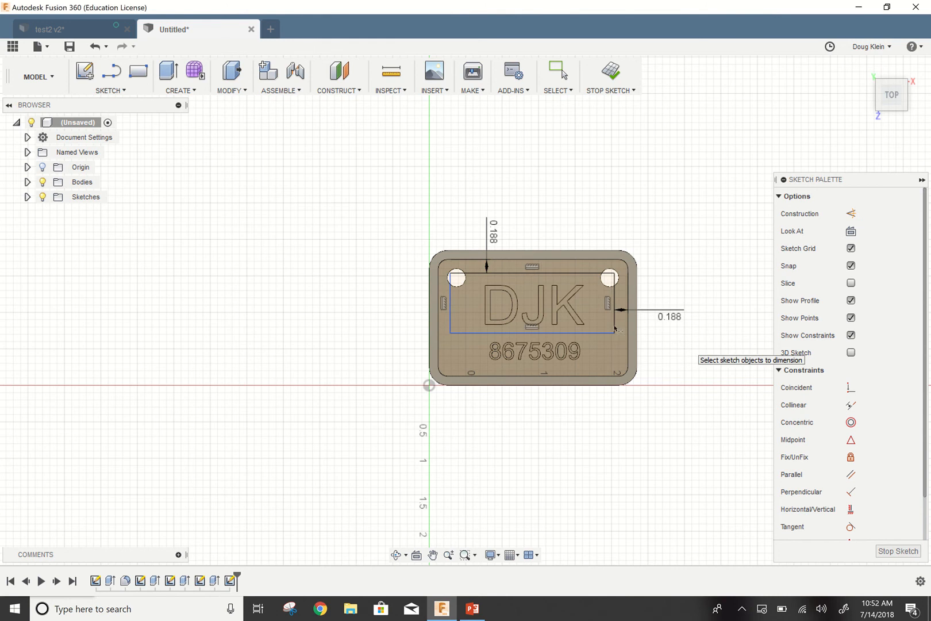
Dimension the rectangle's bottom edge 3/16 in from the recess's bottom edge.
{"action": "left_click", "coordinate": [588, 333]}
{"action": "left_click", "coordinate": [588, 375]}
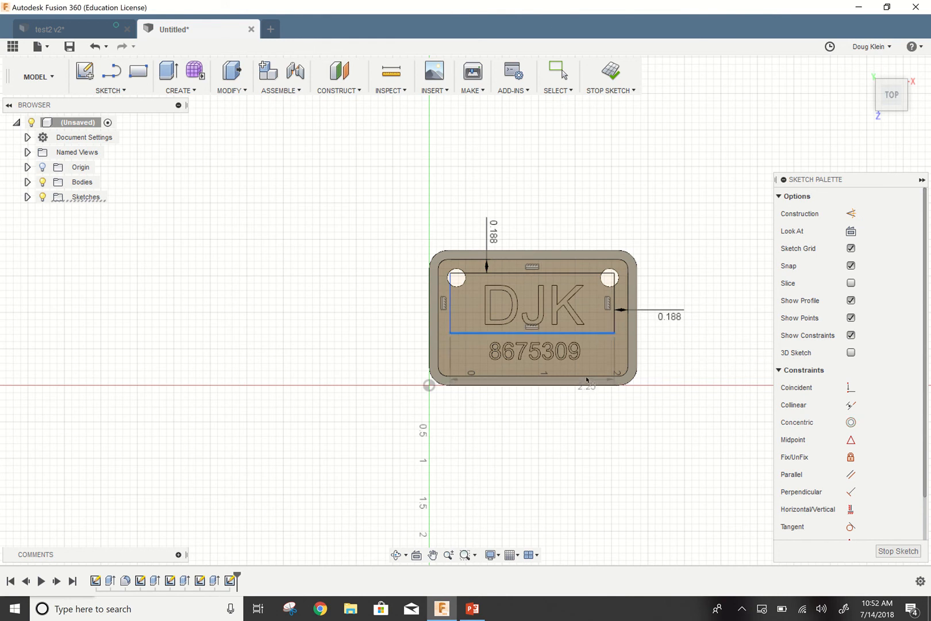
{"action": "left_click", "coordinate": [627, 438]}
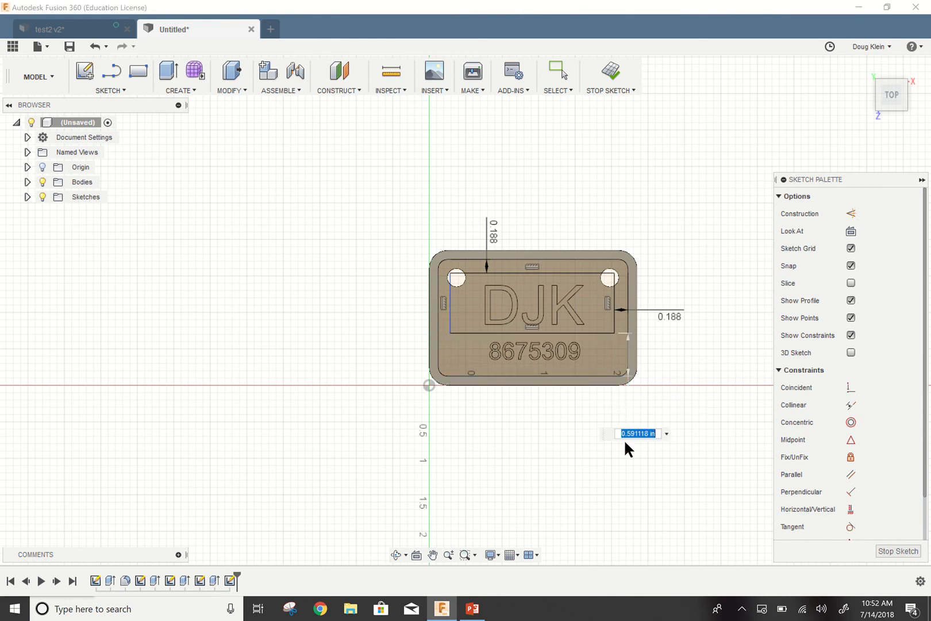
{"action": "type", "text": "3/1"}
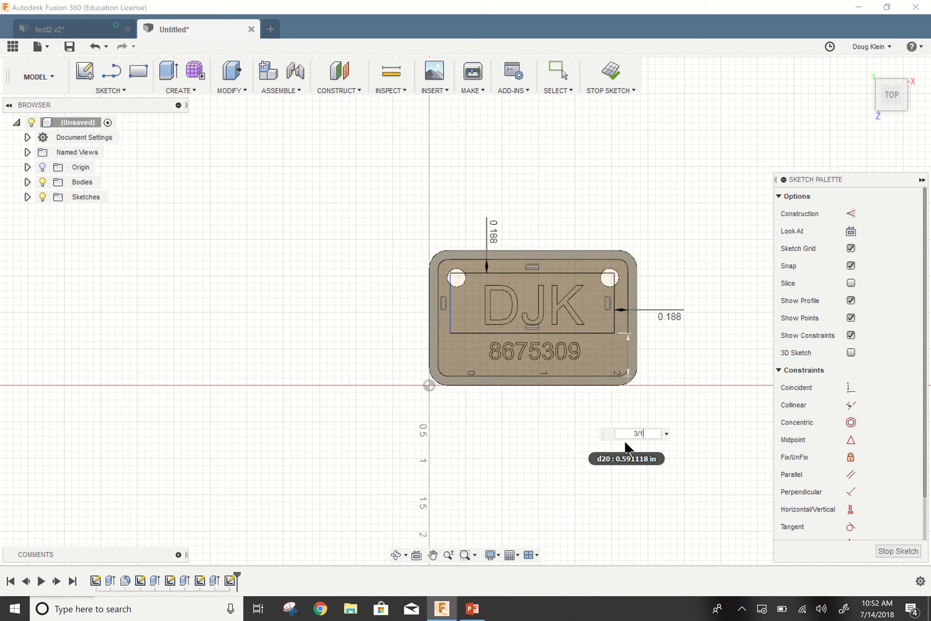
{"action": "type", "text": "6"}
{"action": "key", "text": "Return"}
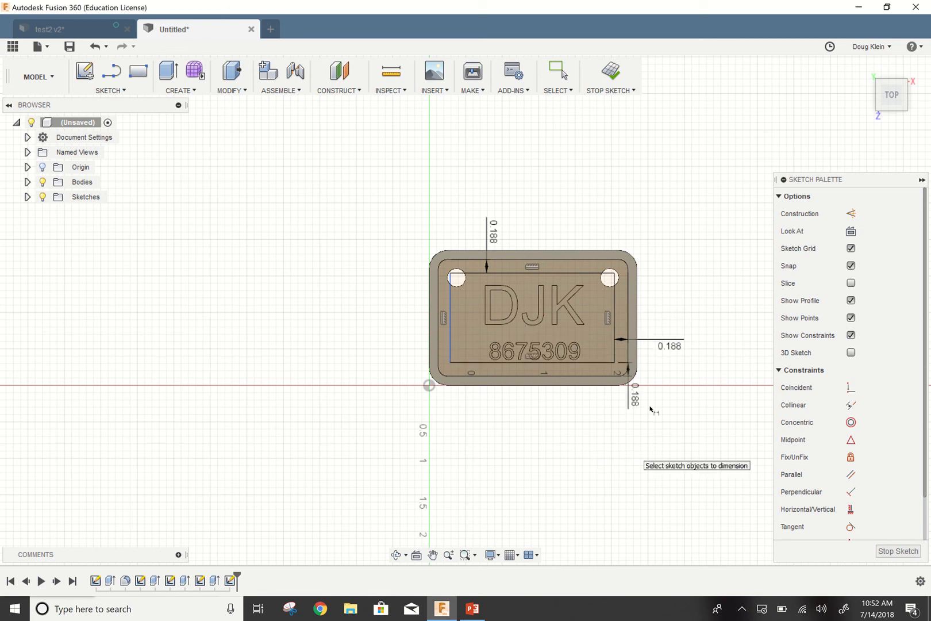
Dimension the rectangle's left edge 3/16 in from the recess's left edge and finish the sketch.
{"action": "left_click", "coordinate": [450, 320]}
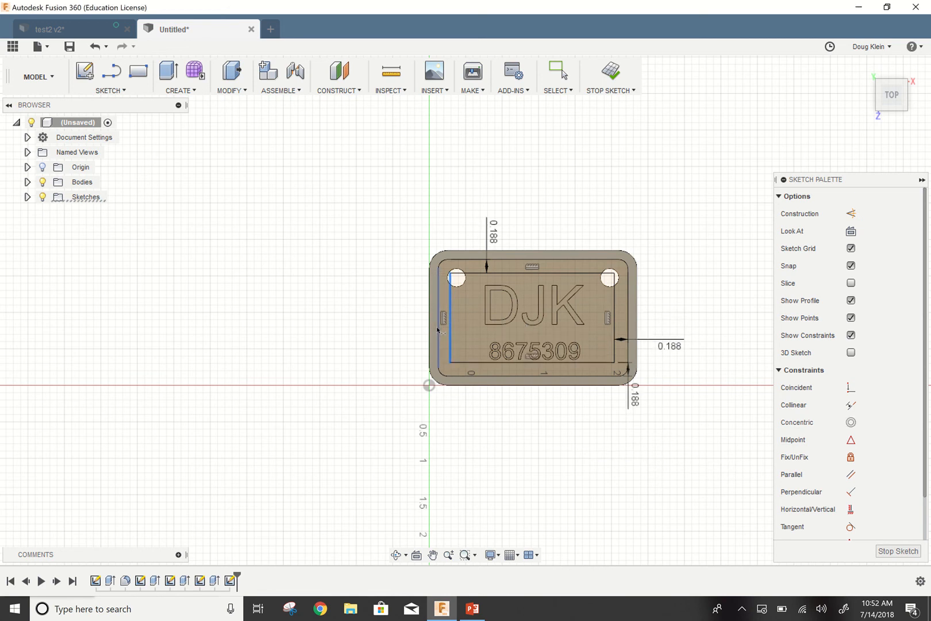
{"action": "key", "text": "d"}
{"action": "left_click", "coordinate": [374, 222]}
{"action": "type", "text": "3"}
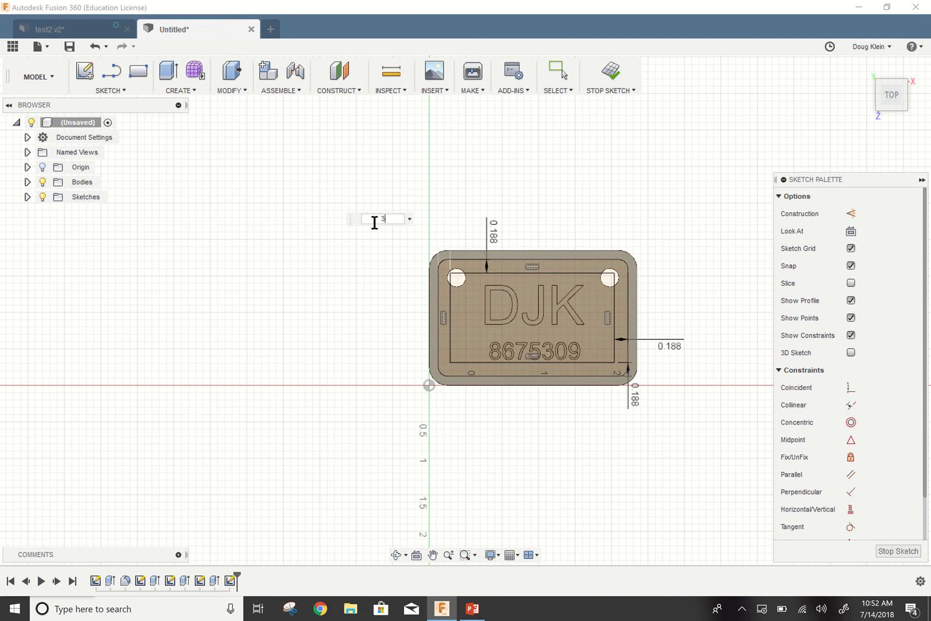
{"action": "type", "text": "/16"}
{"action": "key", "text": "Return"}
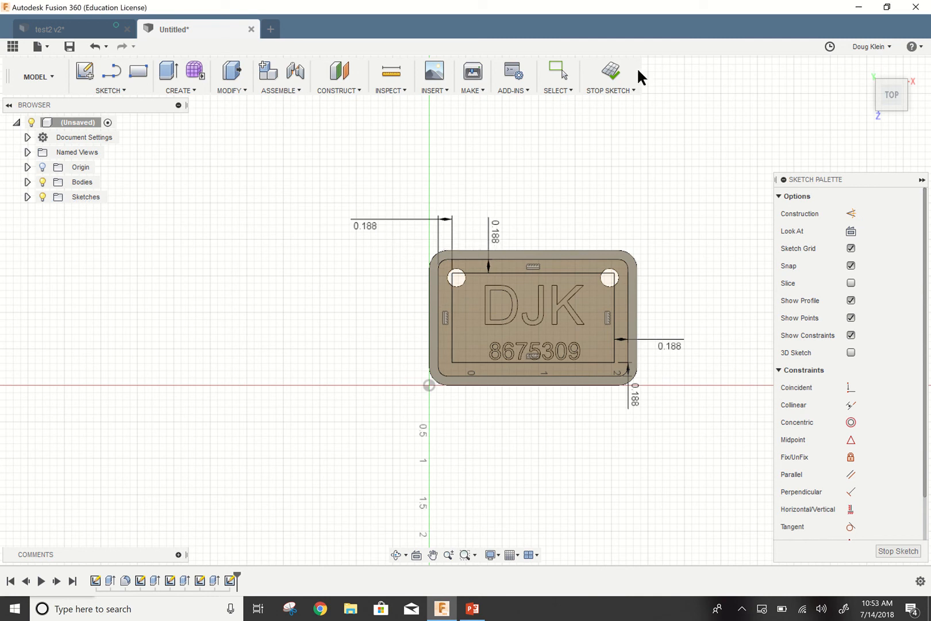
{"action": "left_click", "coordinate": [610, 72]}
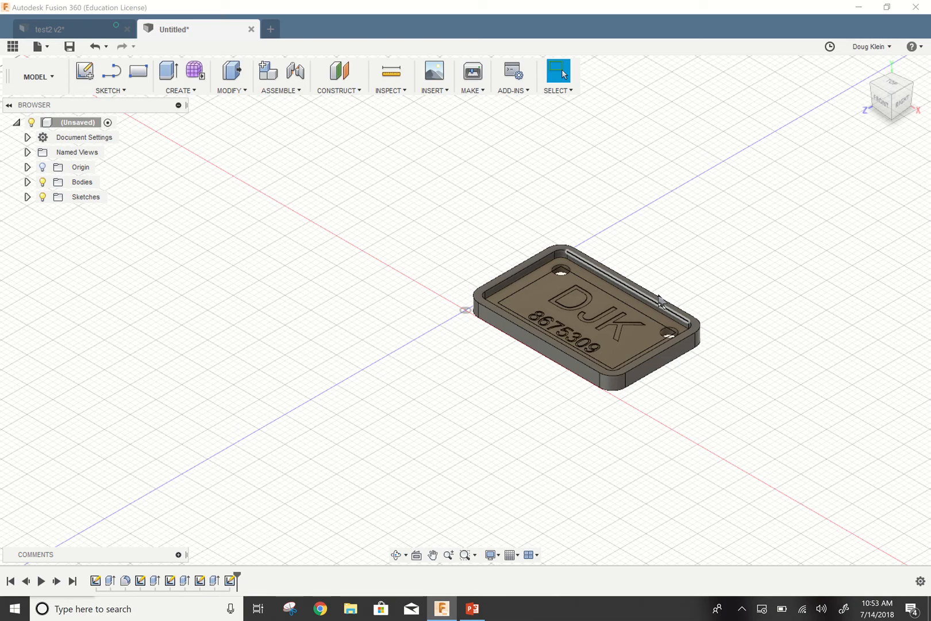
{"action": "middle_click_drag", "start_coordinate": [648, 277], "coordinate": [651, 332], "text": "shift"}
{"action": "middle_click_drag", "start_coordinate": [407, 288], "coordinate": [363, 250], "text": "shift"}
{"action": "scroll", "coordinate": [734, 357], "scroll_direction": "down", "scroll_amount": 1}
{"action": "scroll", "coordinate": [733, 357], "scroll_direction": "up", "scroll_amount": 1}
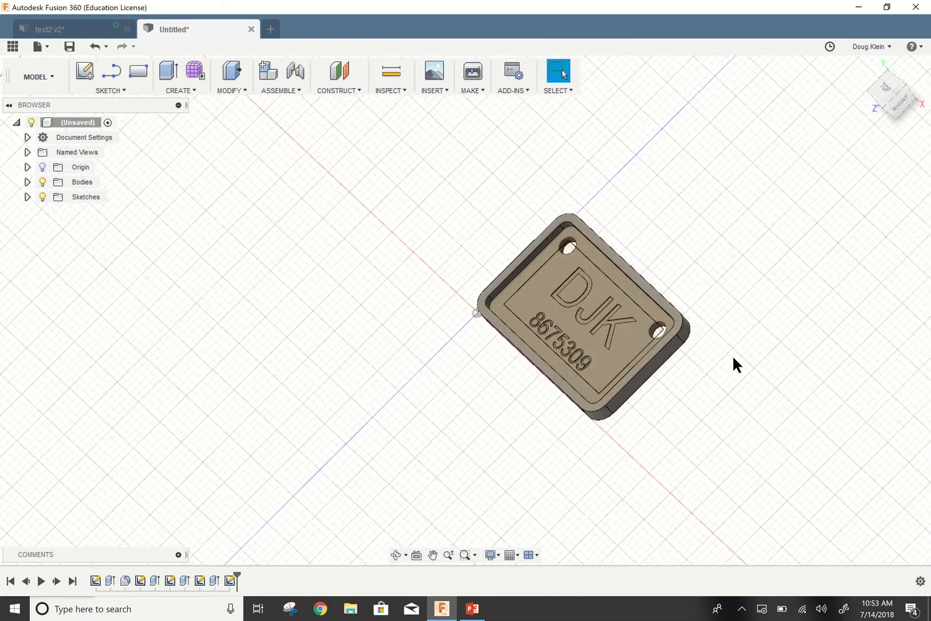
{"action": "middle_click_drag", "start_coordinate": [734, 358], "coordinate": [708, 339], "text": "shift"}
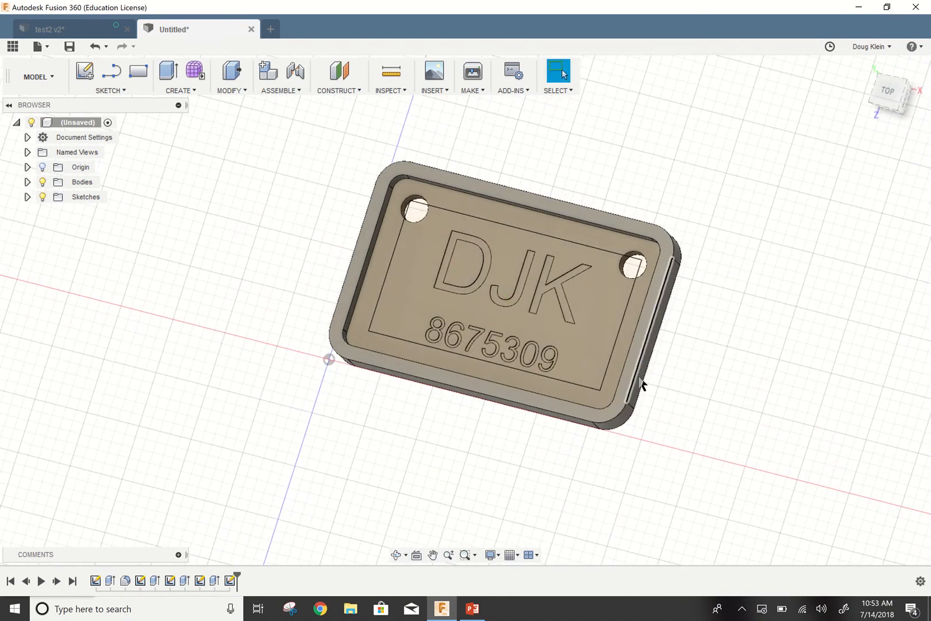